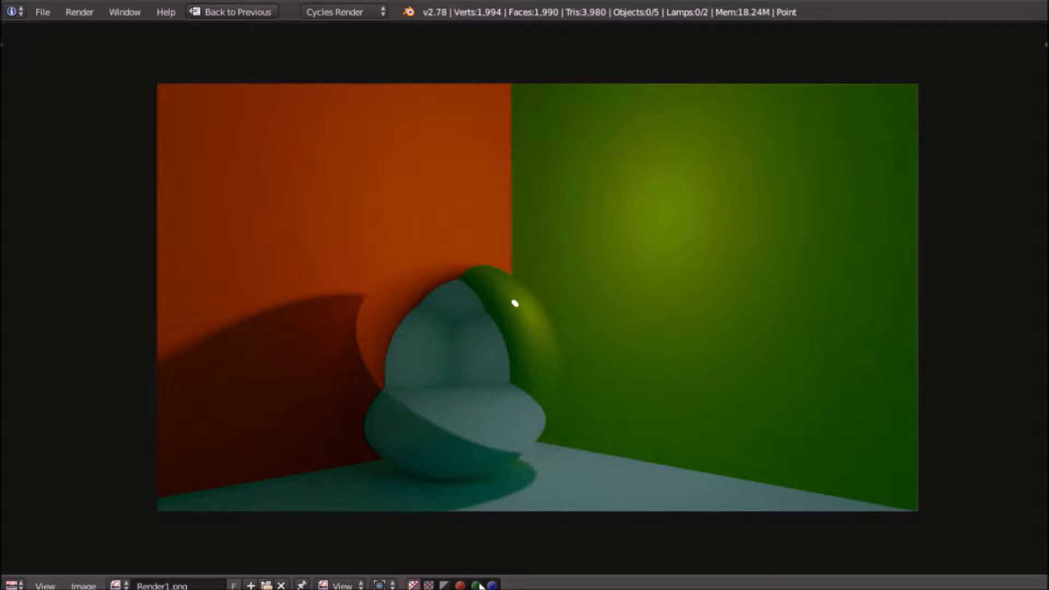
# Zoom around the full-screen render, briefly leaving and re-entering full-screen view.
pyautogui.scroll(4, 568, 361)
pyautogui.scroll(5, 569, 362)
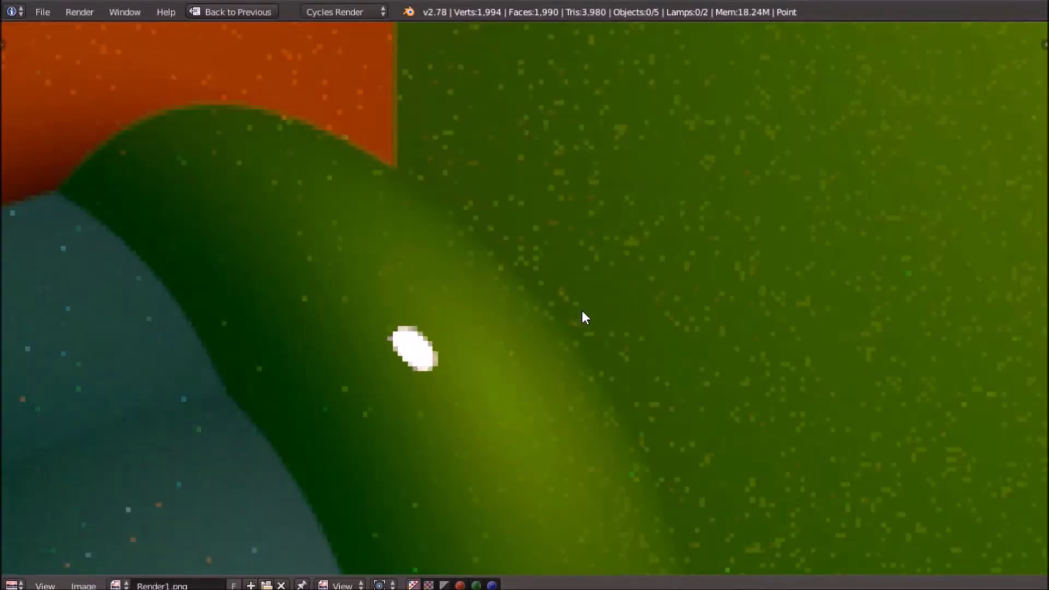
pyautogui.scroll(-3, 503, 379)
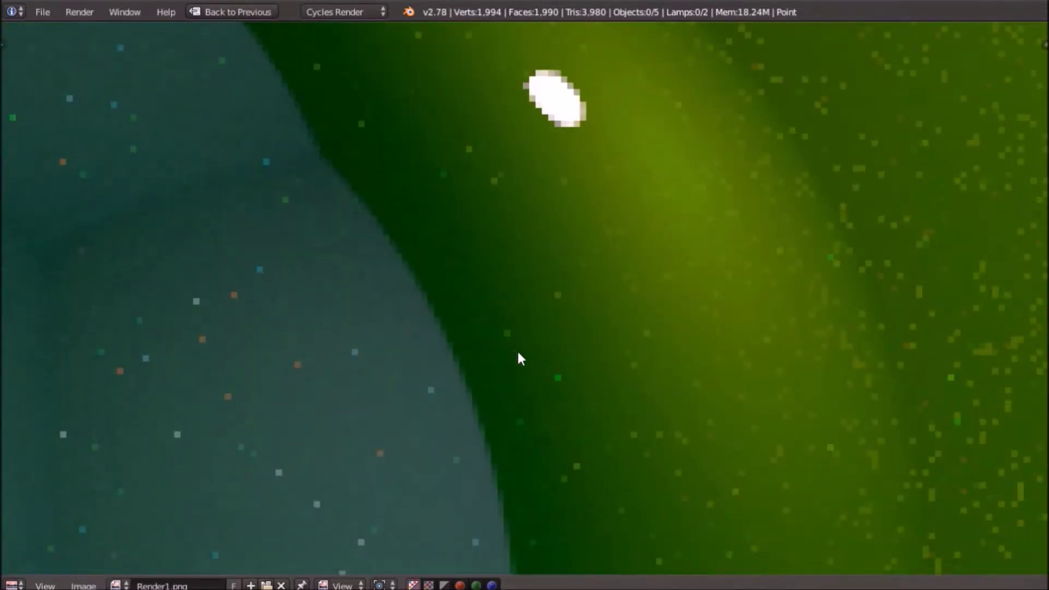
pyautogui.scroll(3, 359, 331)
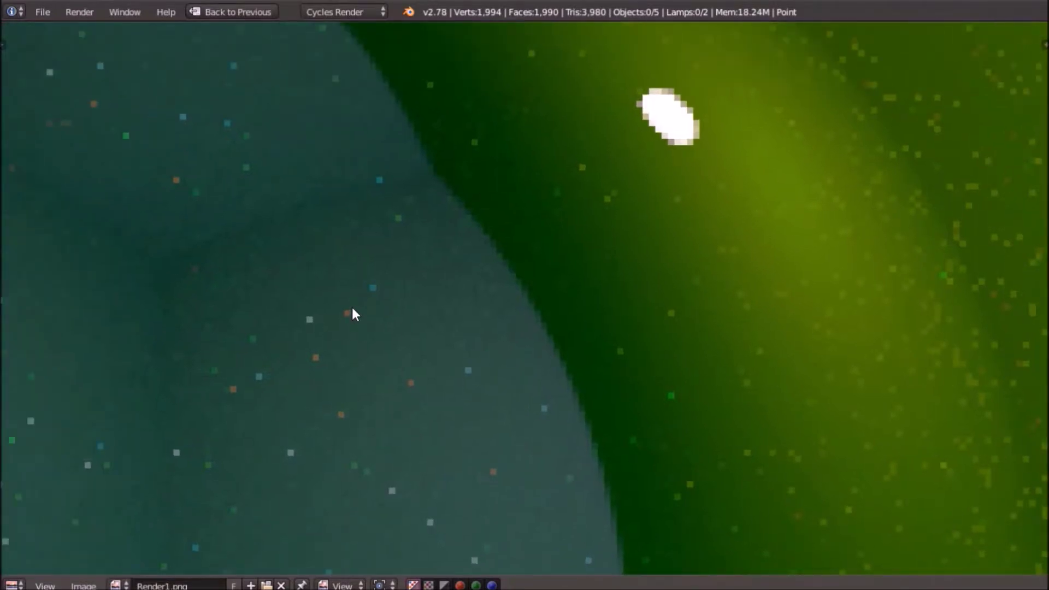
pyautogui.press('Escape')
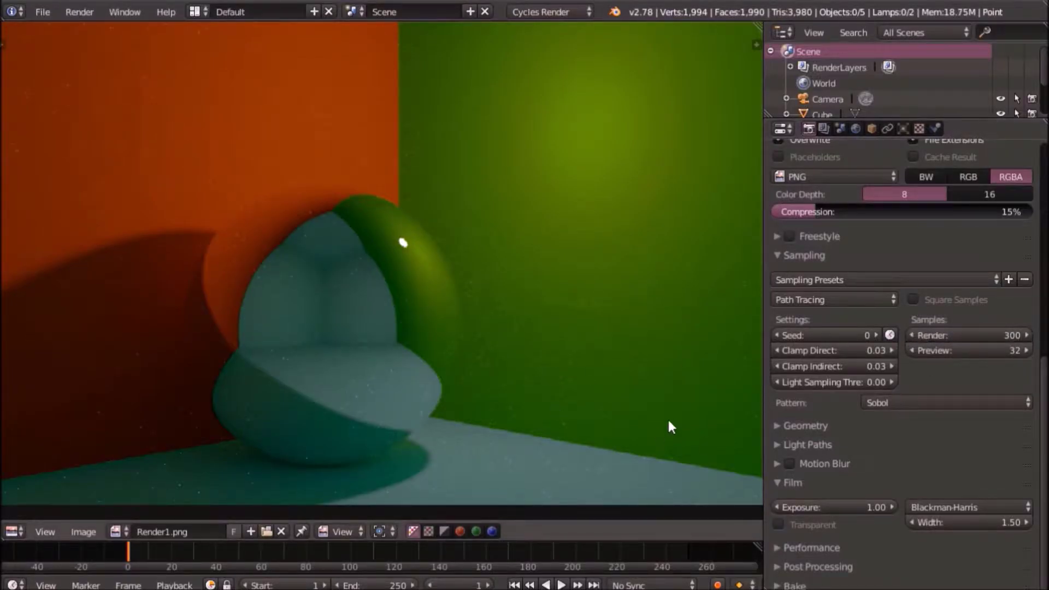
pyautogui.press('F11')
pyautogui.scroll(2, 523, 356)
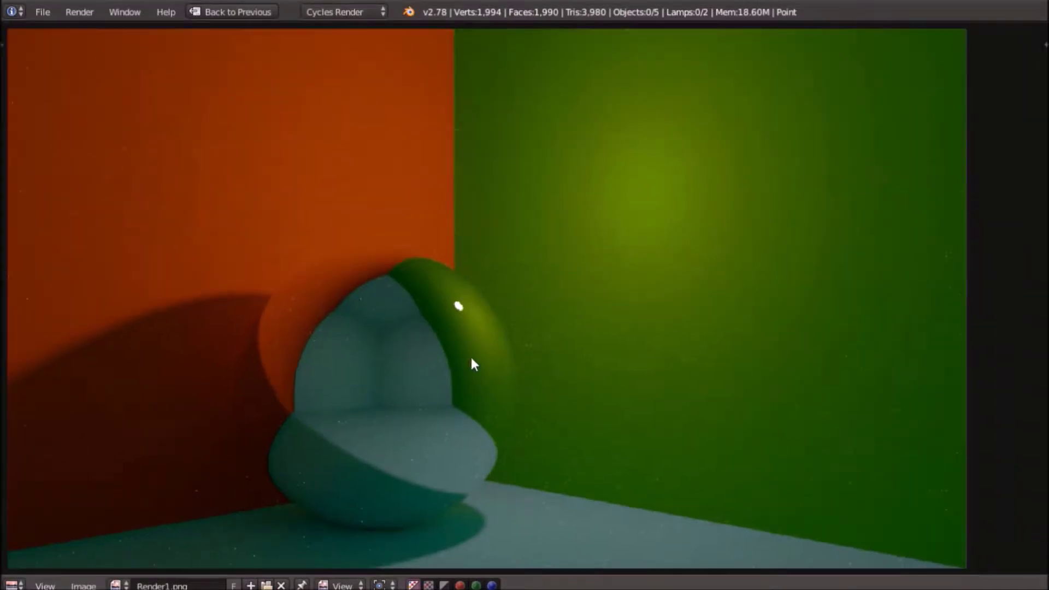
pyautogui.scroll(-1, 530, 362)
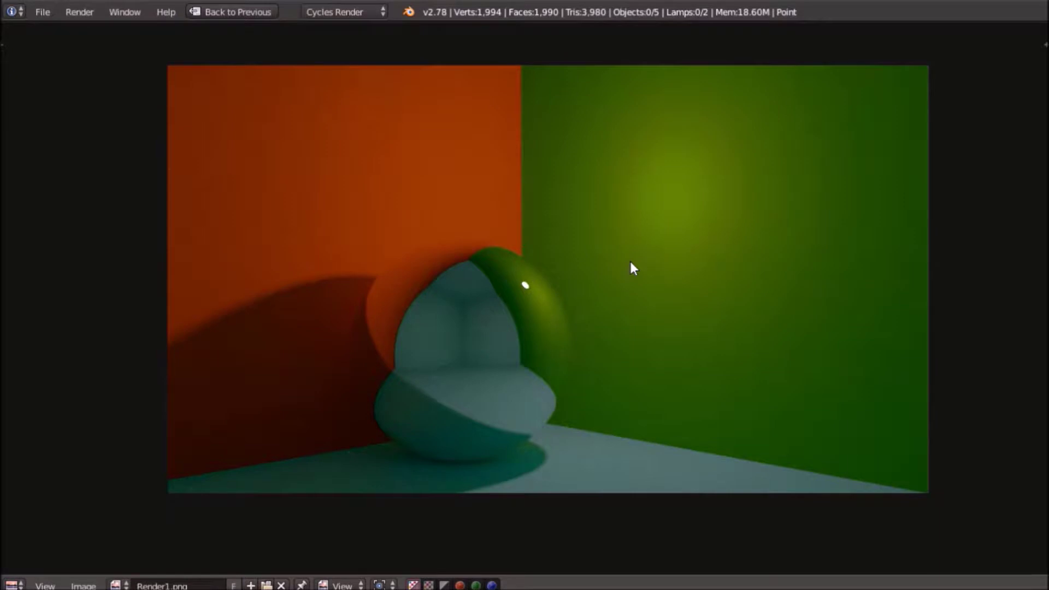
pyautogui.scroll(-1, 632, 268)
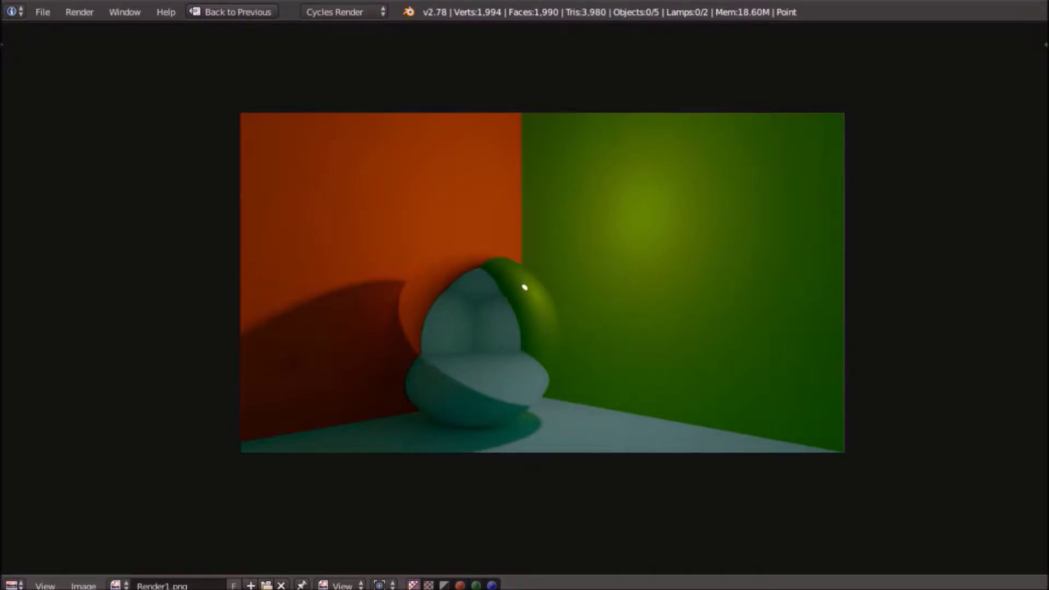
pyautogui.scroll(1, 198, 313)
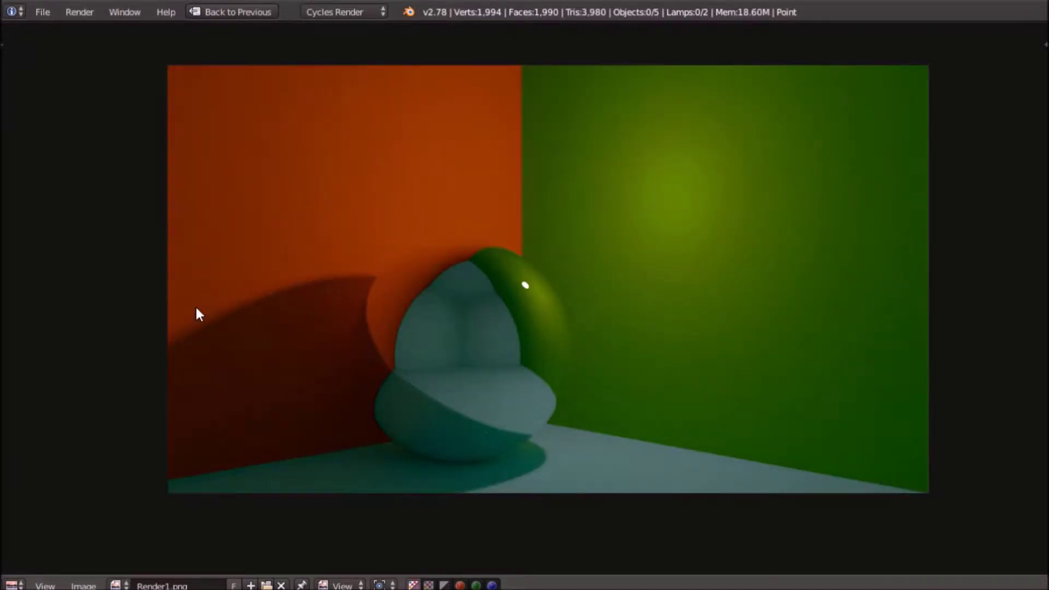
# Switch the render area to the 3D View and orbit the scene in wireframe.
pyautogui.click(476, 257)
pyautogui.click(25, 584)
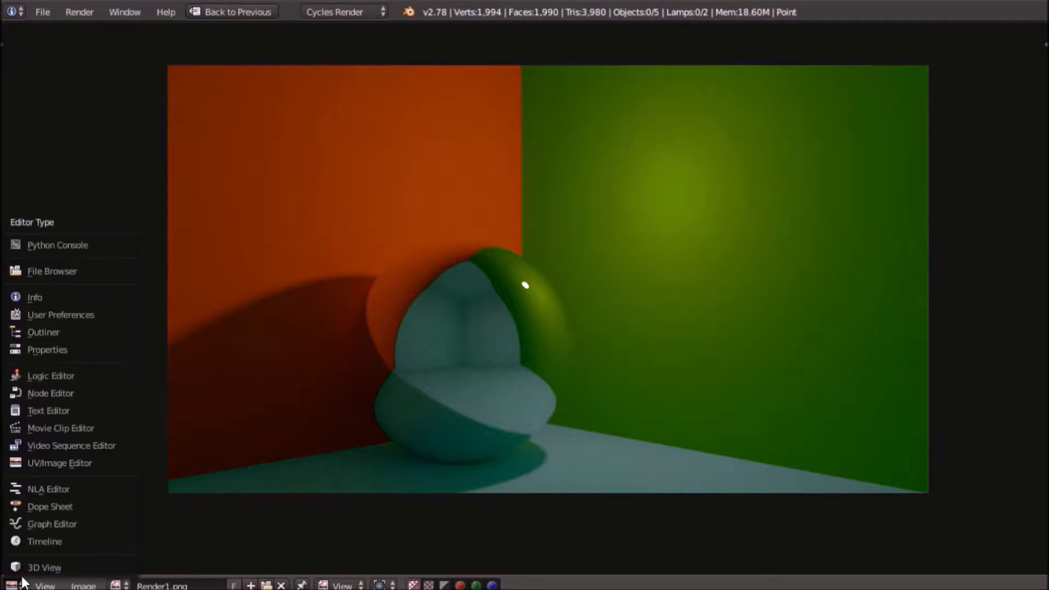
pyautogui.click(44, 567)
pyautogui.moveTo(403, 356); pyautogui.dragTo(680, 363, button='middle')
pyautogui.scroll(-4, 673, 355)
pyautogui.press('z')
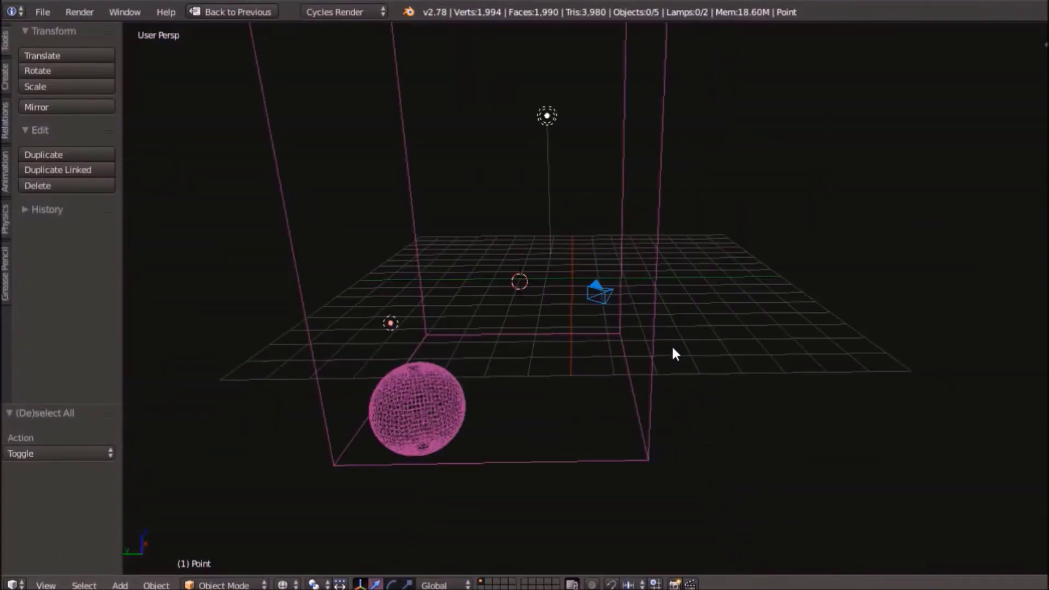
pyautogui.scroll(-3, 675, 354)
pyautogui.moveTo(574, 364); pyautogui.dragTo(620, 247, button='middle')
# View the scene through the camera in solid shading and restore the normal layout.
pyautogui.scroll(5, 573, 343)
pyautogui.scroll(-3, 366, 231)
pyautogui.scroll(-3, 321, 220)
pyautogui.scroll(4, 475, 263)
pyautogui.scroll(1, 620, 247)
pyautogui.press('KP_0')
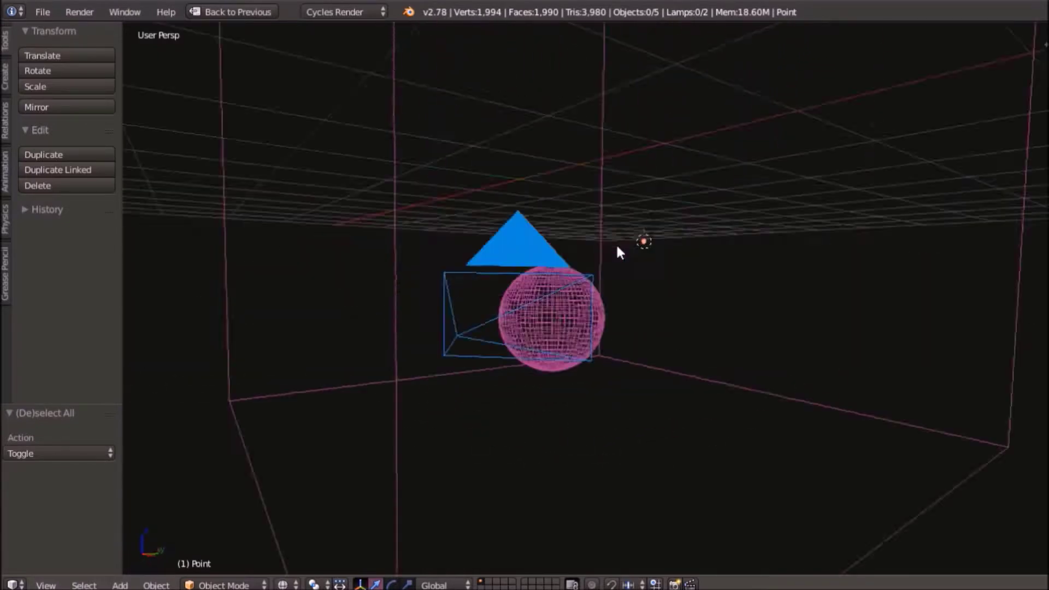
pyautogui.press('z')
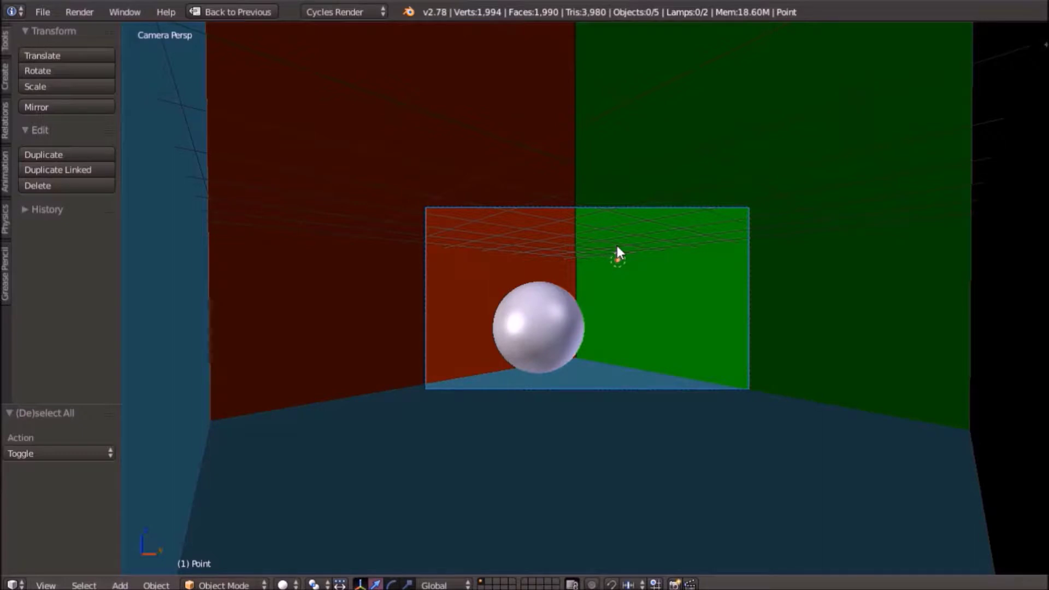
pyautogui.hotkey('ctrl', 'Up')
pyautogui.scroll(4, 894, 304)
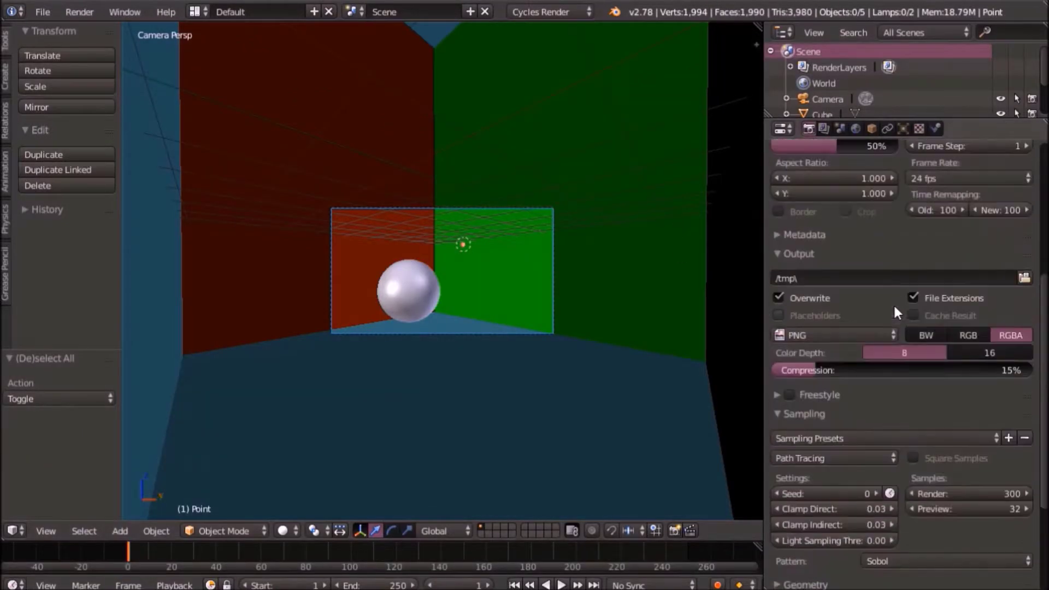
# Set render samples to 1000 and fit the camera frame to the viewport.
pyautogui.scroll(-4, 893, 303)
pyautogui.click(957, 336)
pyautogui.write('1000')
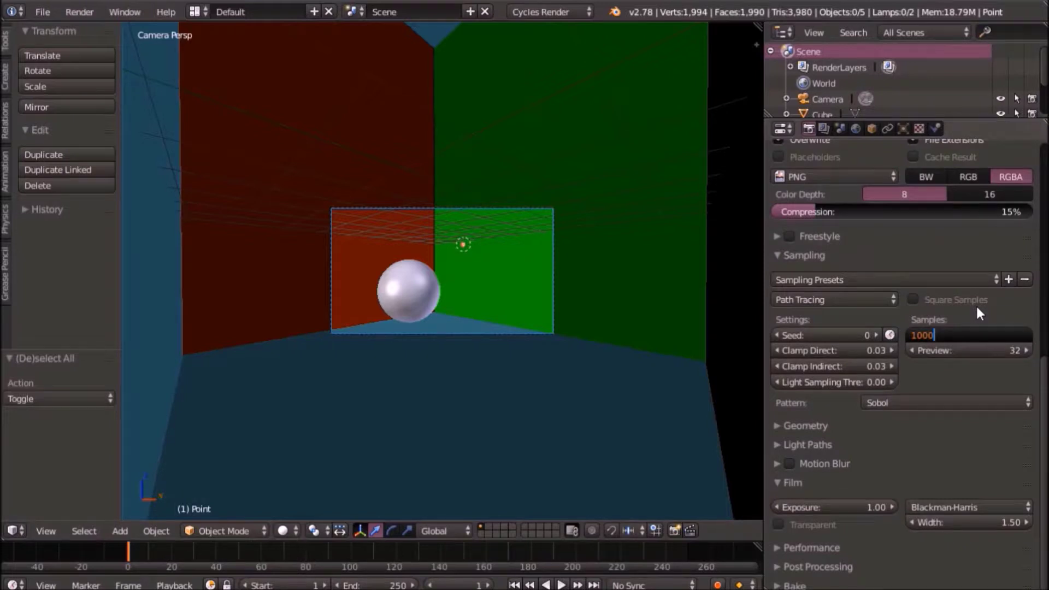
pyautogui.press('Return')
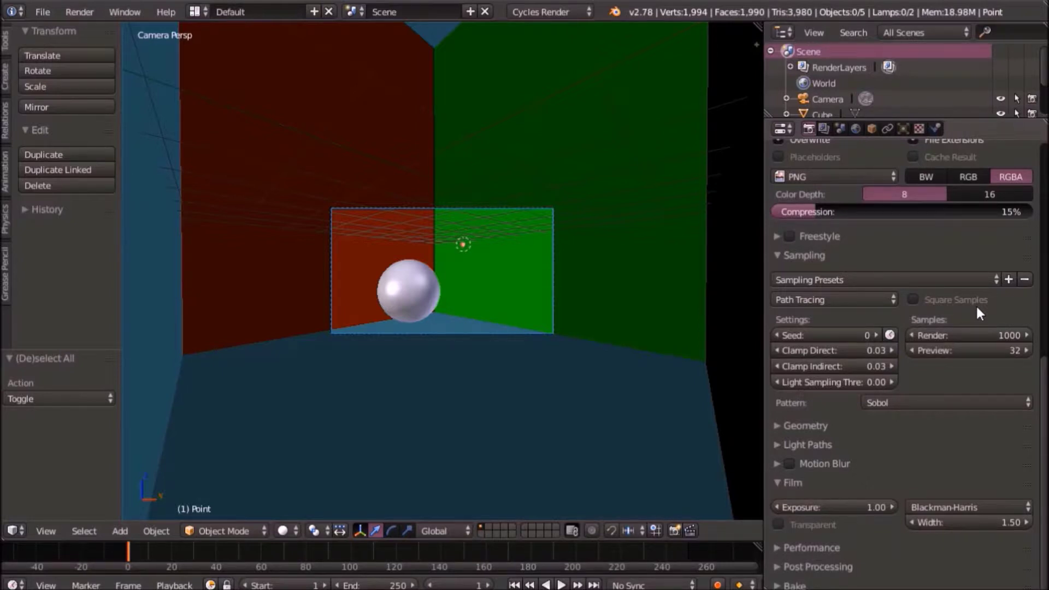
pyautogui.press('Home')
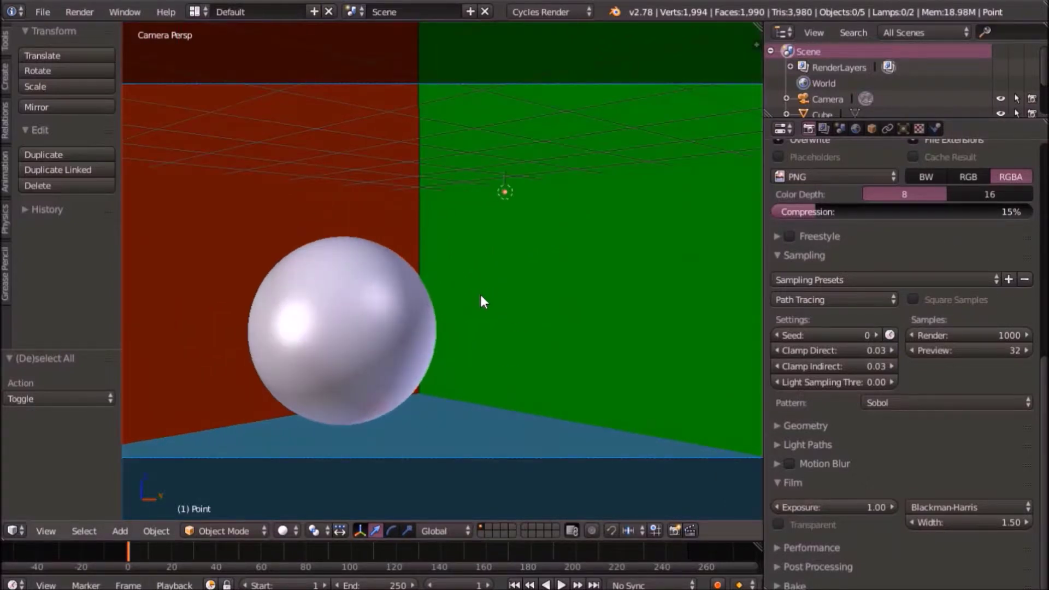
# Drag across Clamp Direct and Clamp Indirect to set both to 0.03.
pyautogui.scroll(-2, 481, 301)
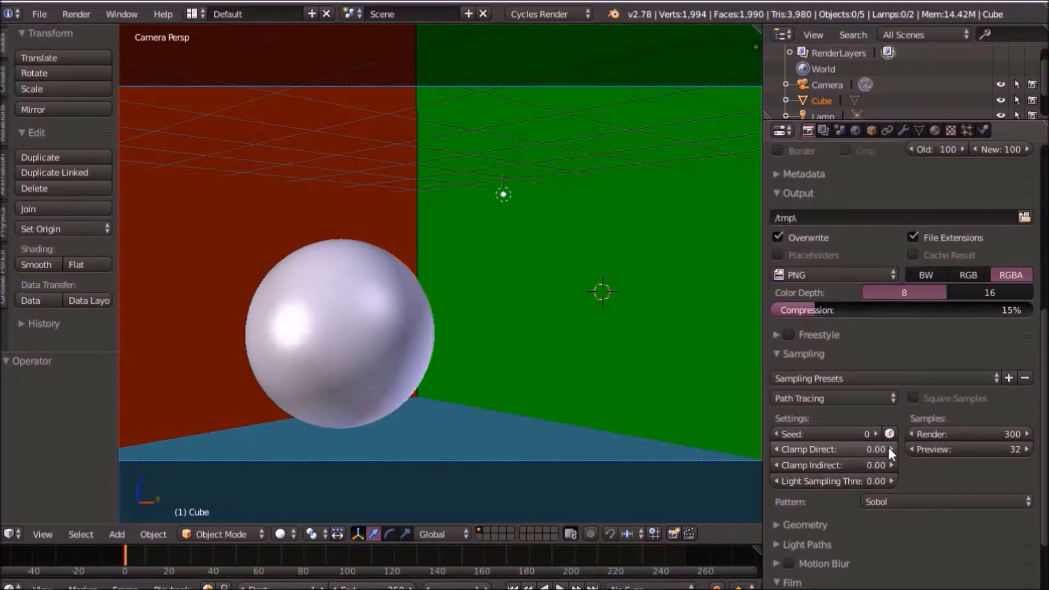
pyautogui.moveTo(893, 448); pyautogui.dragTo(854, 447)
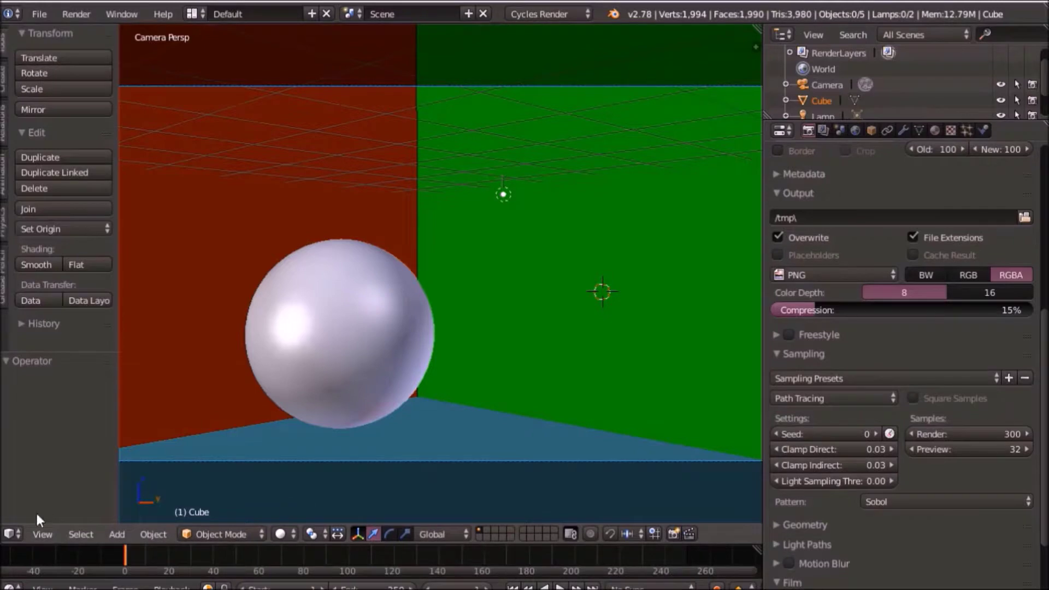
pyautogui.click(13, 533)
# Display RenderCuastic.png, then zoom, pan and sample pixel colours across it.
pyautogui.click(38, 408)
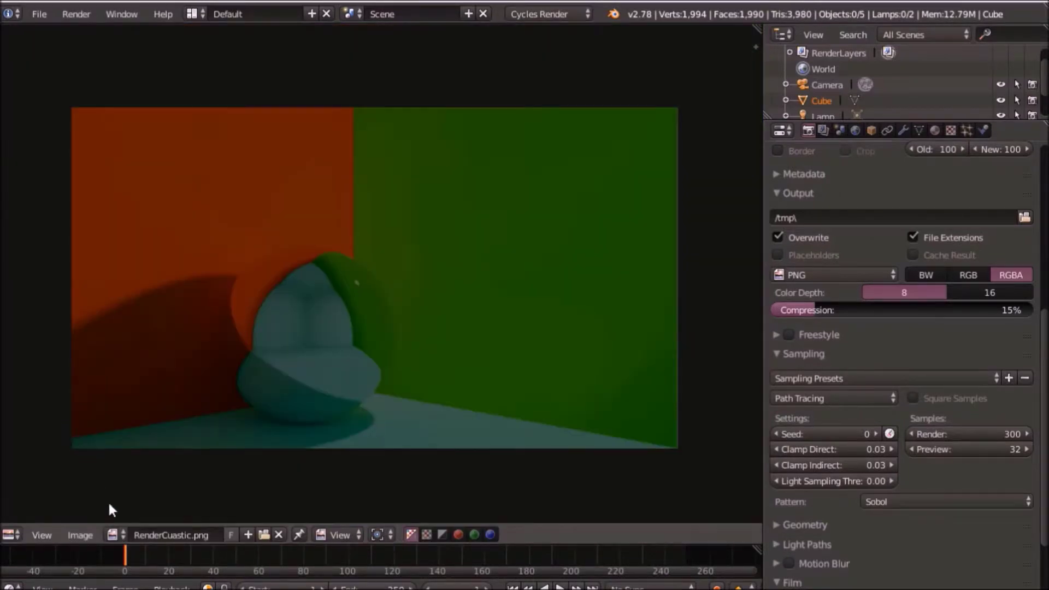
pyautogui.scroll(2, 126, 494)
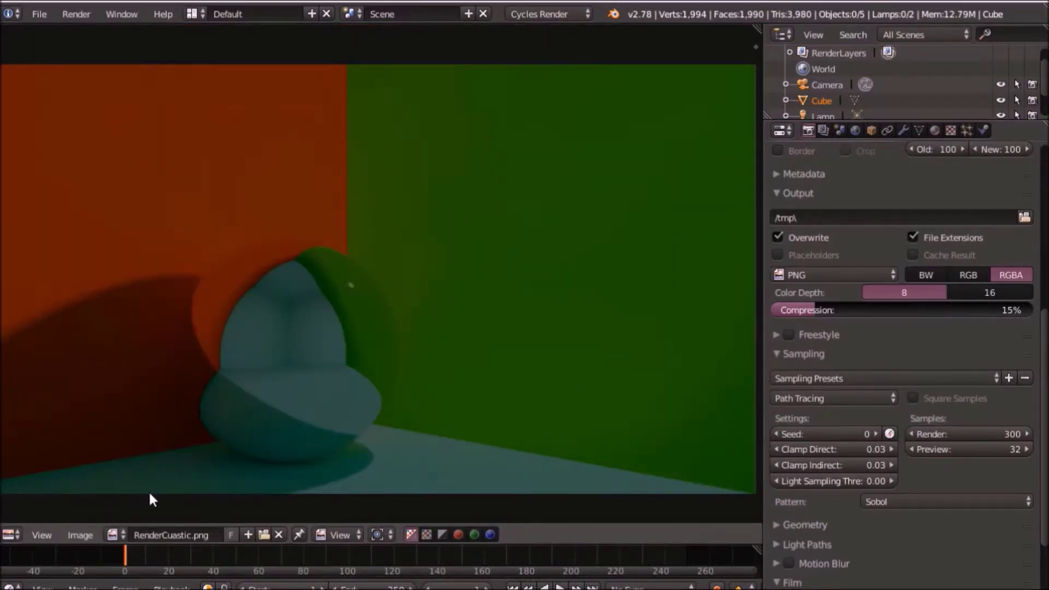
pyautogui.scroll(-1, 149, 490)
pyautogui.moveTo(173, 486); pyautogui.dragTo(154, 495, button='middle')
pyautogui.scroll(-1, 154, 495)
pyautogui.scroll(1, 154, 495)
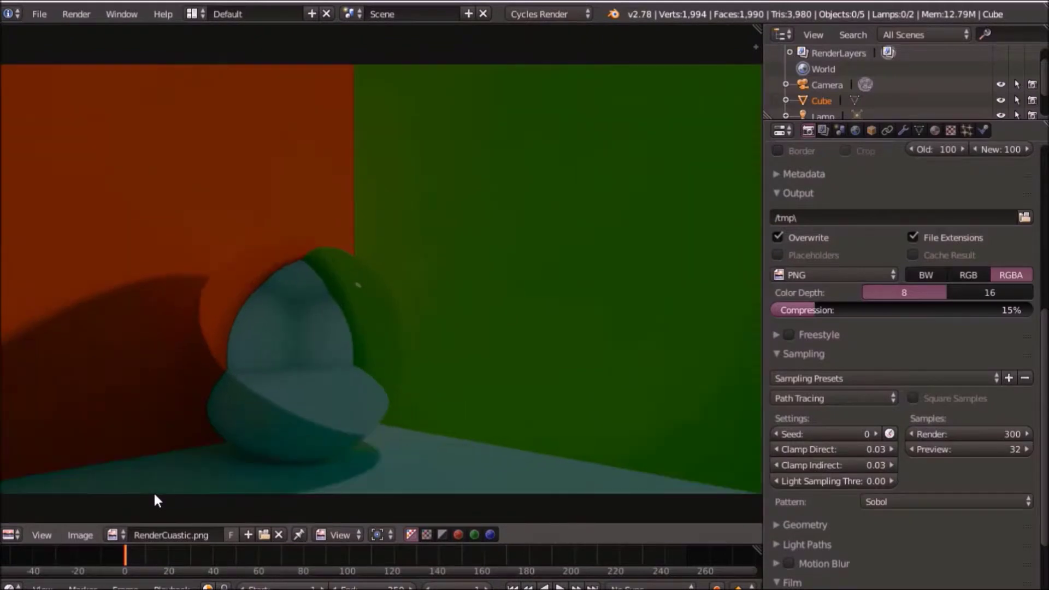
pyautogui.moveTo(394, 291); pyautogui.dragTo(529, 300)
pyautogui.scroll(2, 416, 361)
pyautogui.scroll(-5, 339, 415)
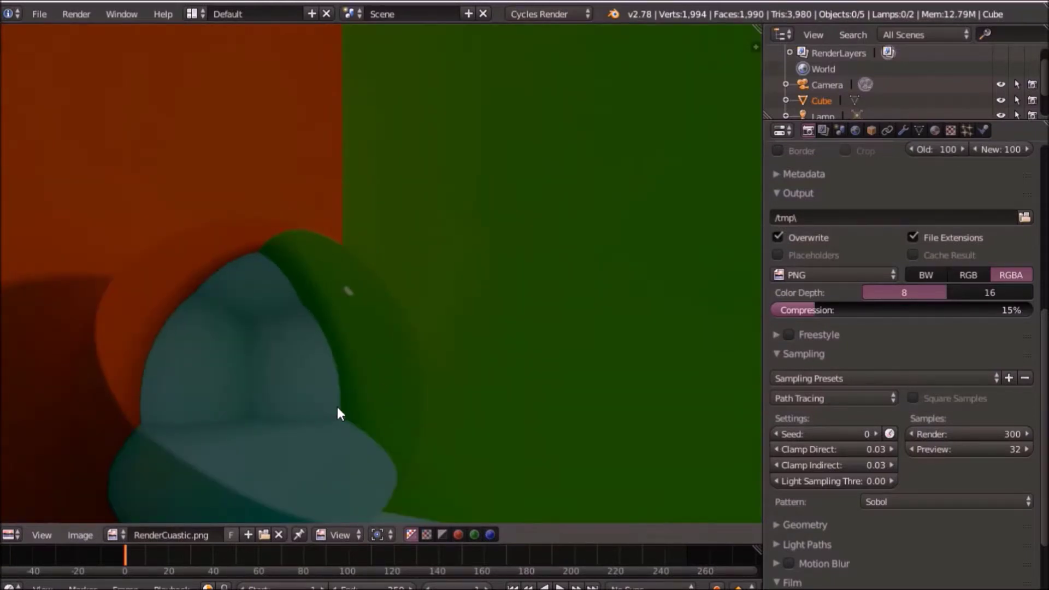
pyautogui.scroll(4, 328, 383)
pyautogui.scroll(-4, 216, 397)
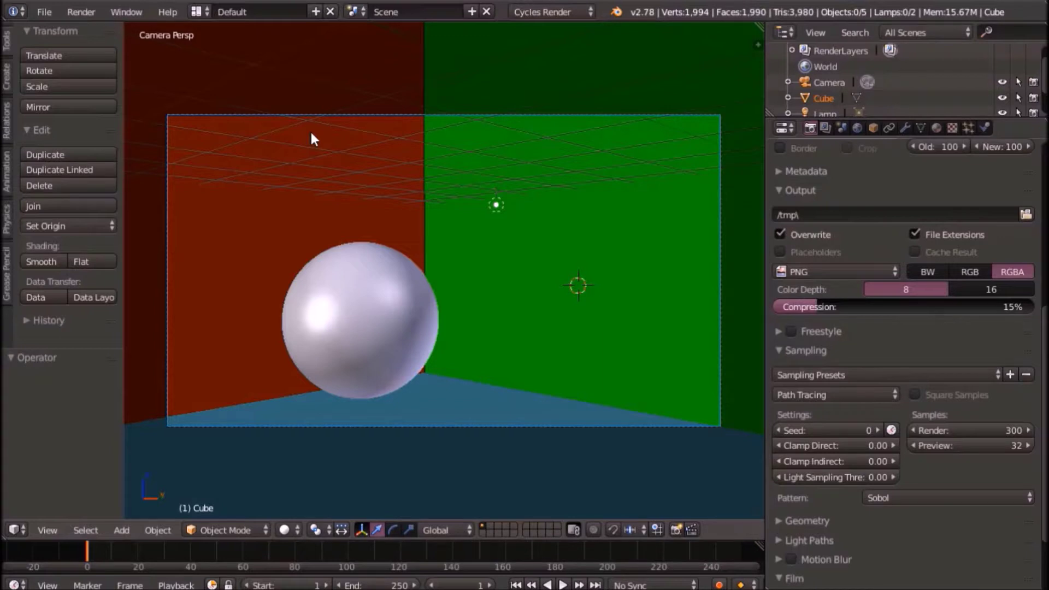
# Select the point lamp, set its Size to 1, and show the render.
pyautogui.scroll(2, 487, 258)
pyautogui.scroll(-1, 490, 259)
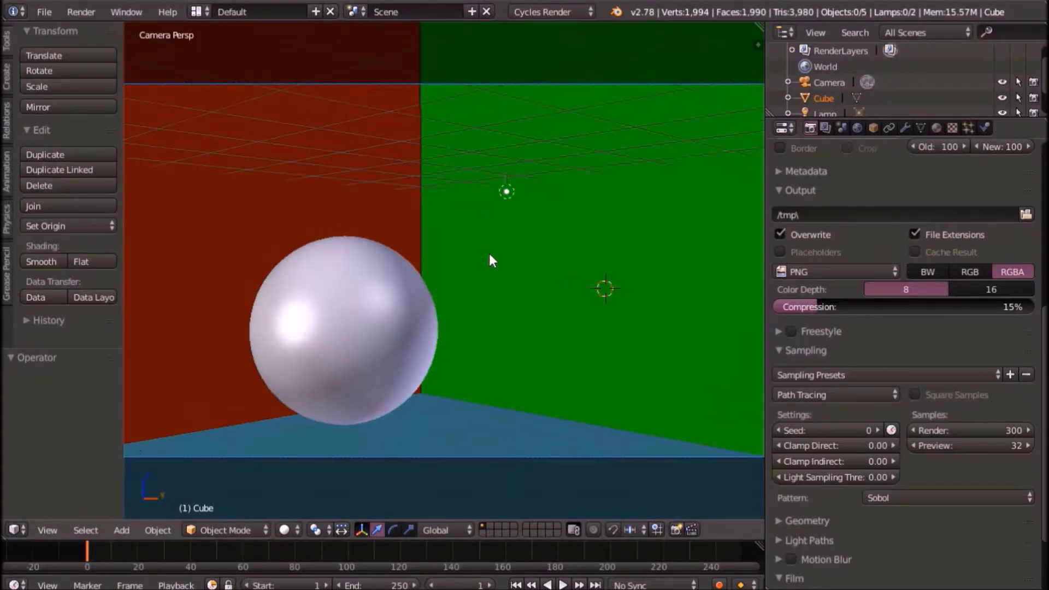
pyautogui.rightClick(501, 196)
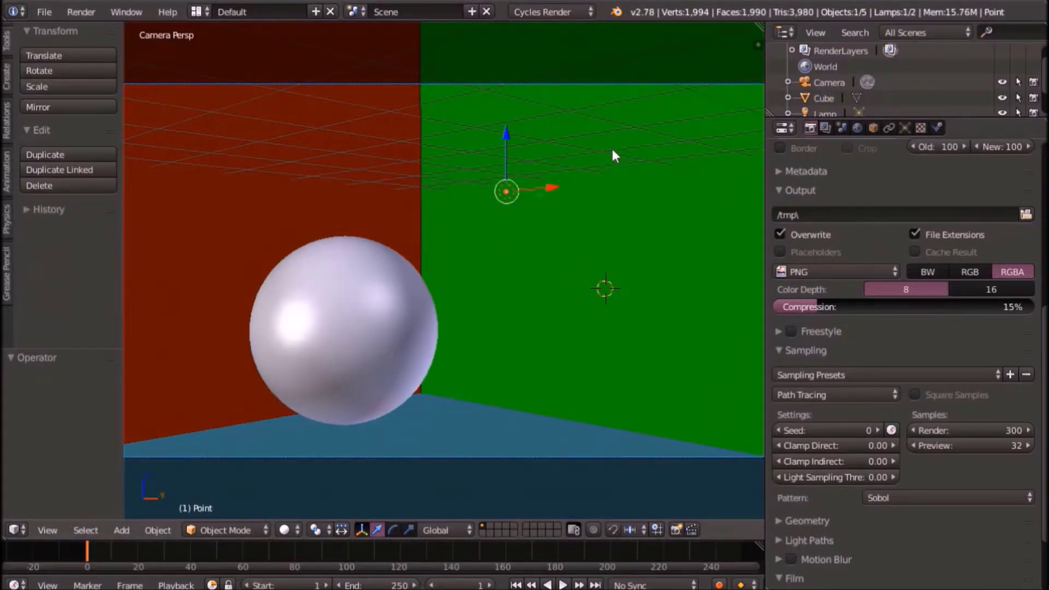
pyautogui.click(904, 128)
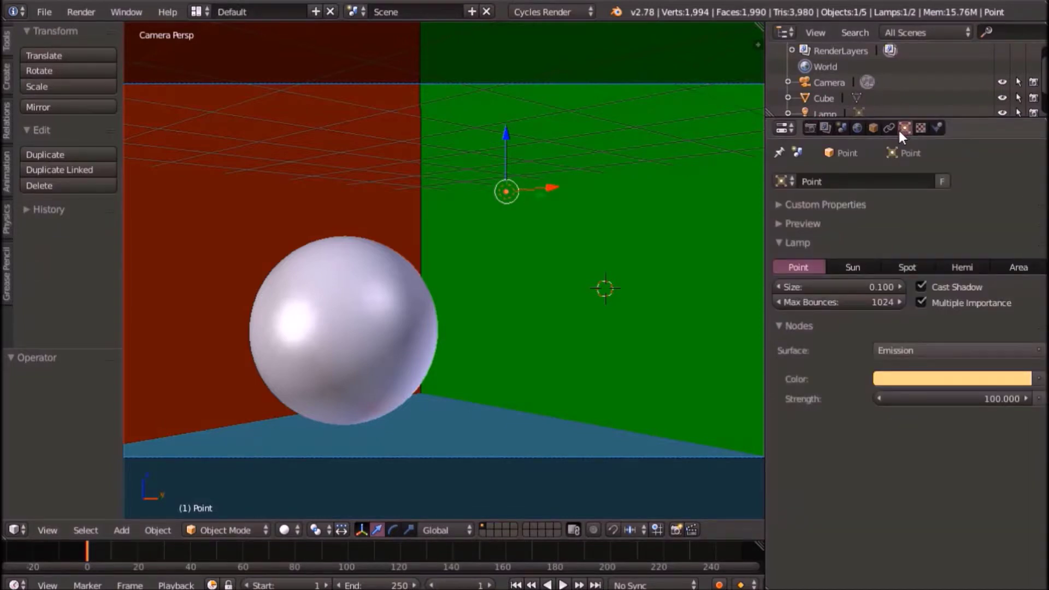
pyautogui.click(811, 289)
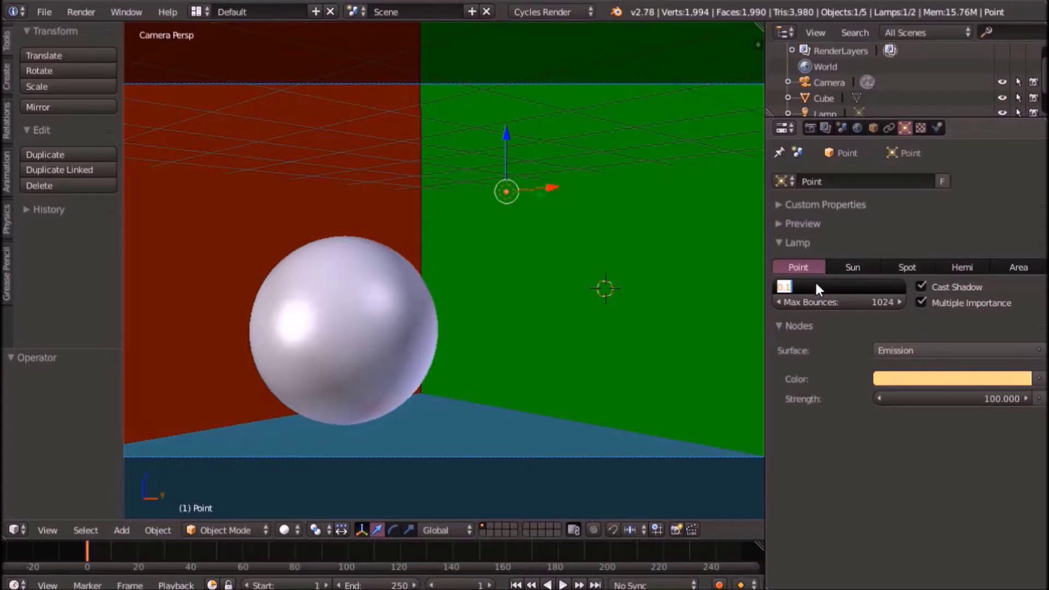
pyautogui.write('1')
pyautogui.press('Return')
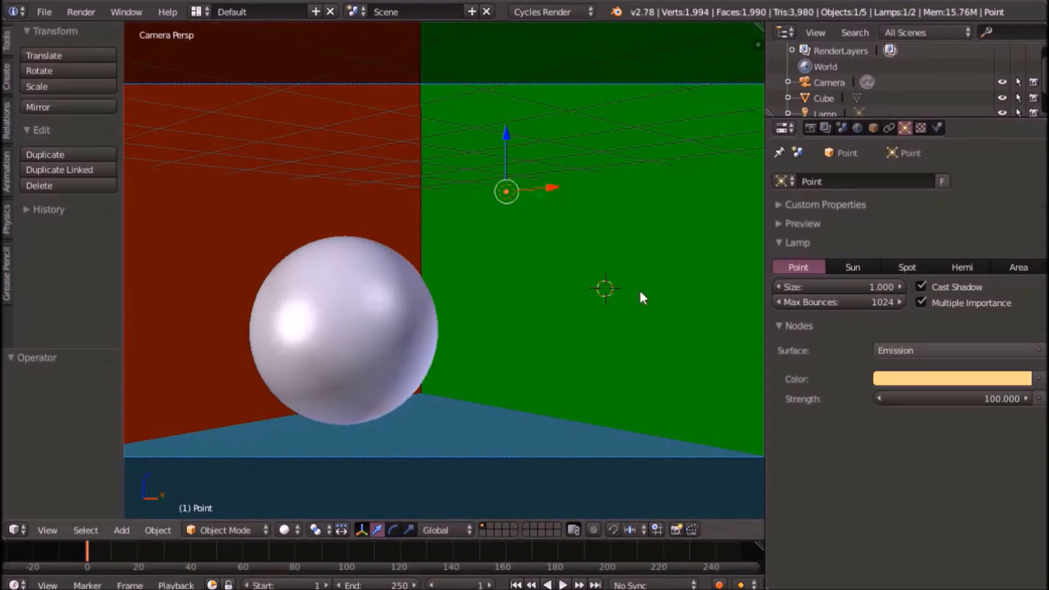
pyautogui.hotkey('shift', 'F10')
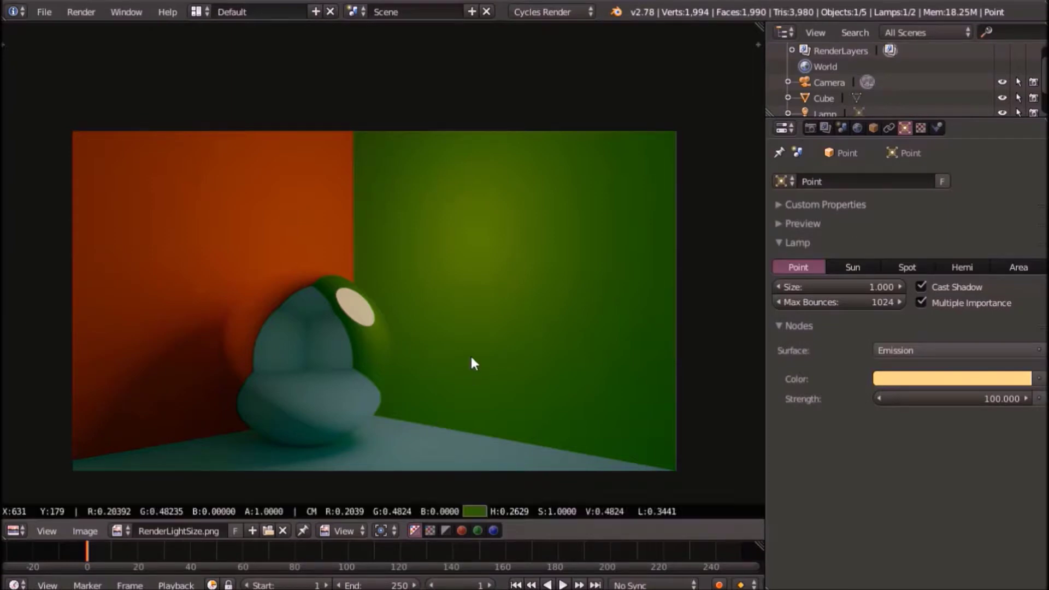
# Maximize the lamp-size render and zoom in to sample pixel colours on the soft highlight.
pyautogui.hotkey('ctrl', 'Up')
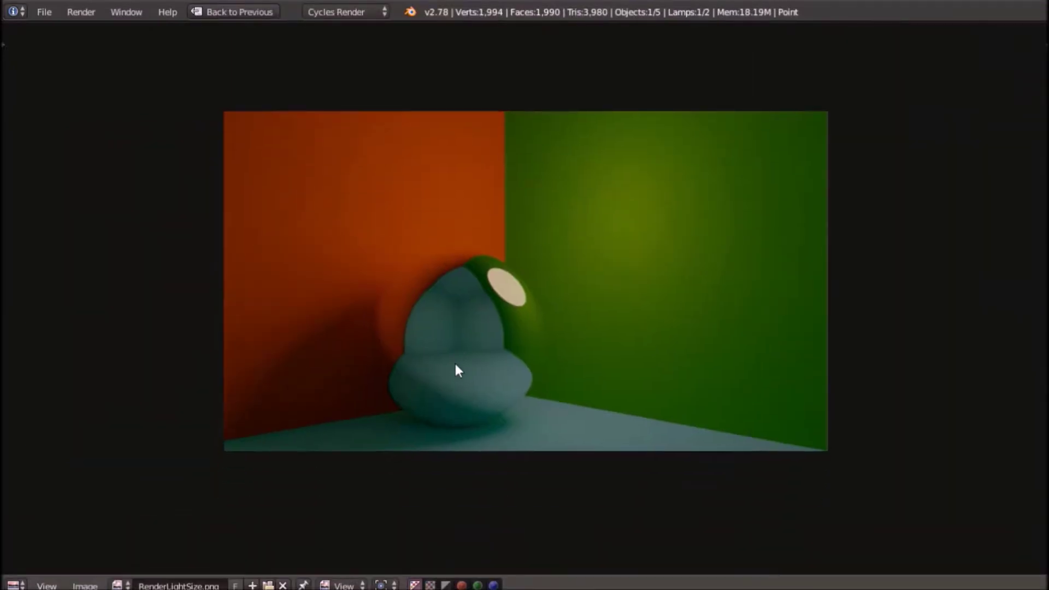
pyautogui.scroll(2, 454, 366)
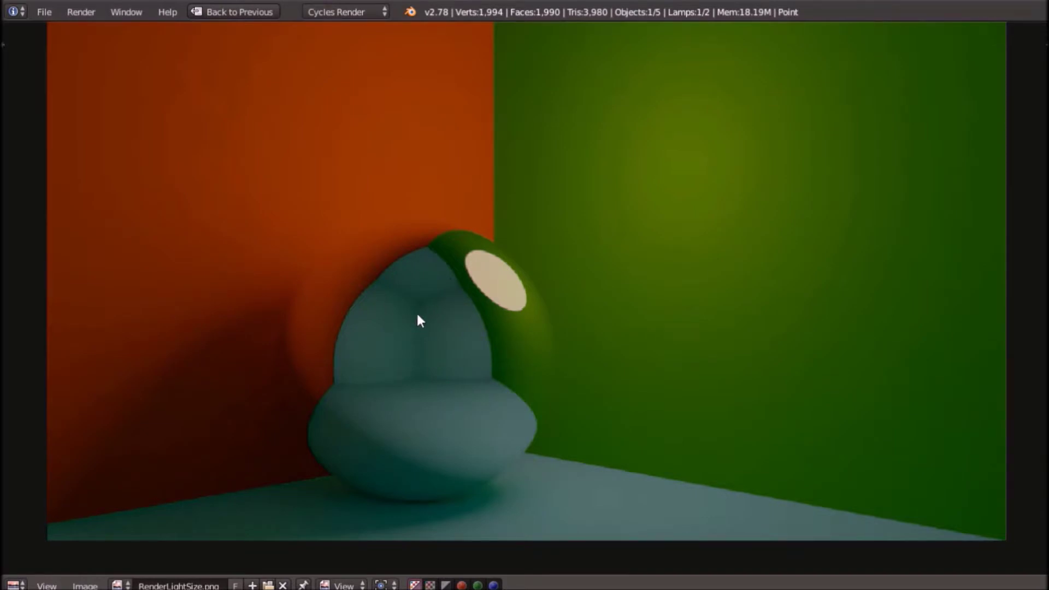
pyautogui.scroll(8, 415, 315)
pyautogui.scroll(-1, 402, 304)
pyautogui.click(326, 345)
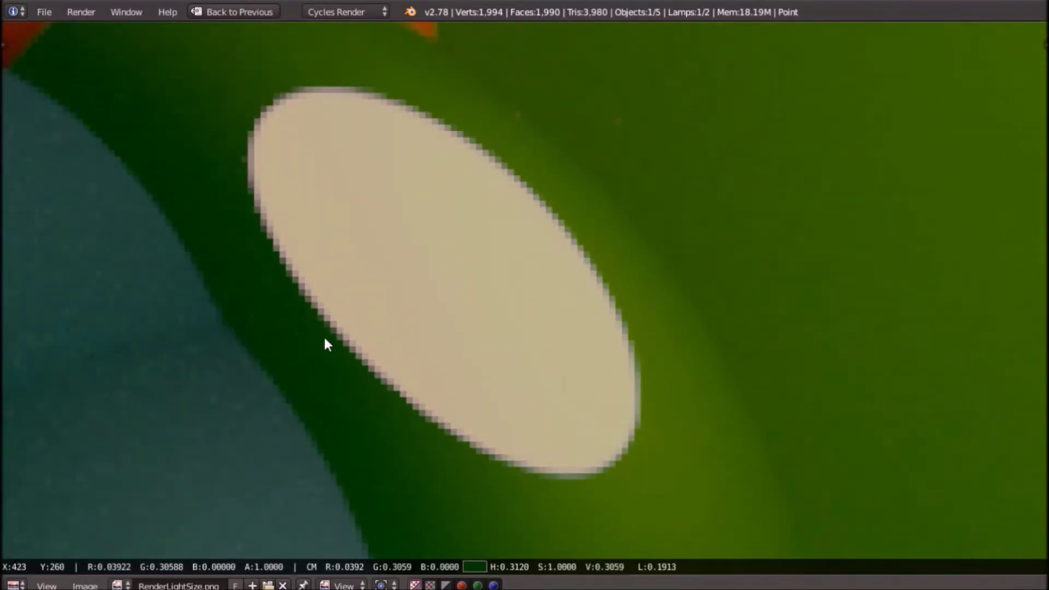
pyautogui.scroll(-7, 479, 398)
pyautogui.scroll(3, 518, 379)
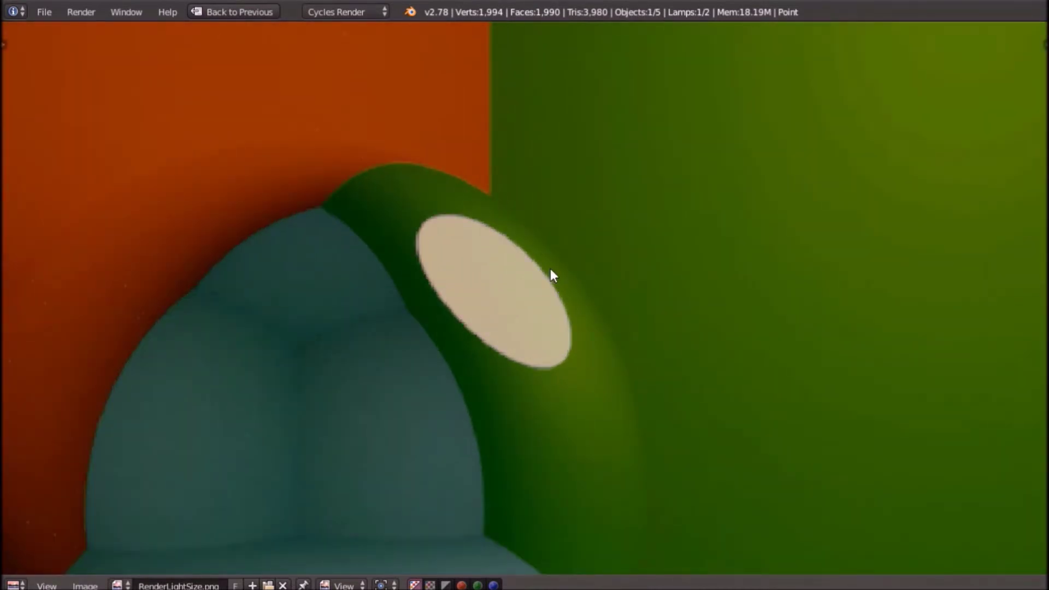
pyautogui.scroll(-5, 551, 270)
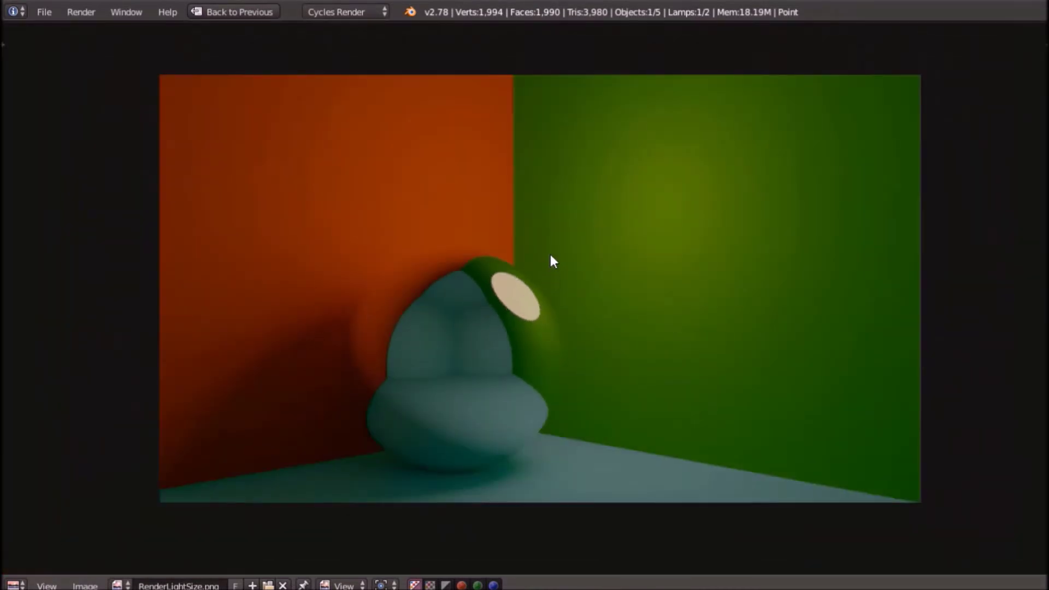
pyautogui.scroll(3, 572, 261)
pyautogui.moveTo(492, 334); pyautogui.dragTo(508, 302)
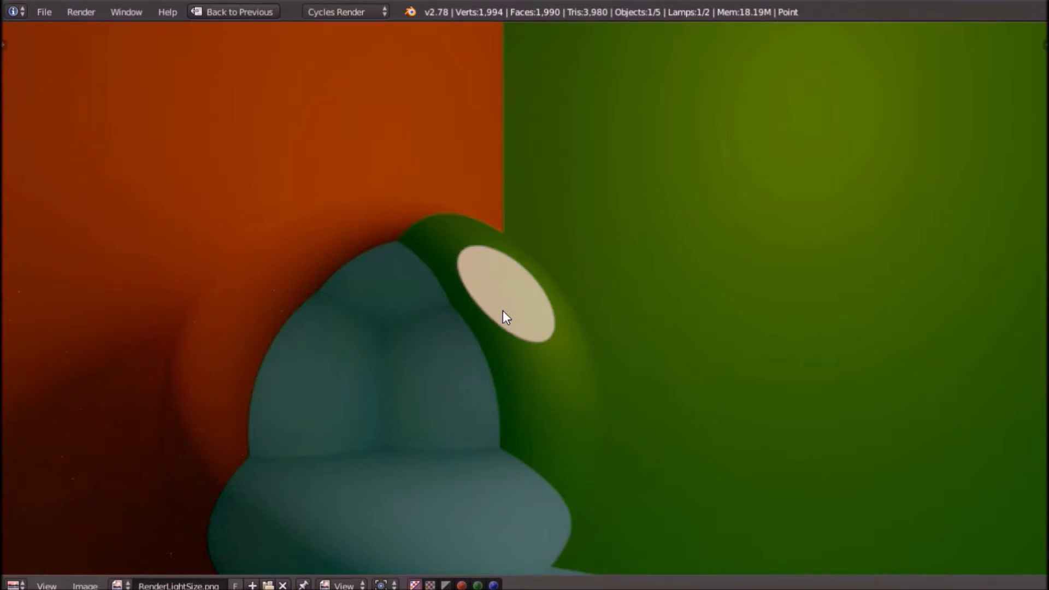
pyautogui.scroll(-6, 517, 241)
pyautogui.scroll(1, 517, 242)
pyautogui.scroll(1, 519, 240)
pyautogui.scroll(-1, 516, 236)
pyautogui.scroll(2, 503, 243)
pyautogui.scroll(-1, 489, 279)
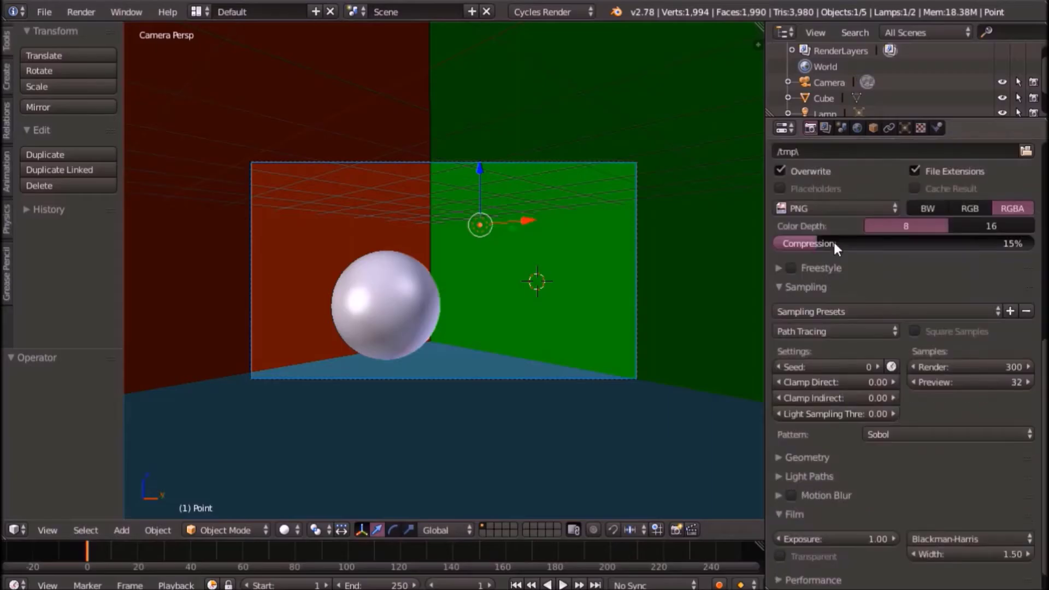
# Scroll the Render properties beside the camera view of the sphere scene.
pyautogui.scroll(-1, 834, 241)
# Open Light Paths and set Transparency Min 4 with Bounces Max and Min both 8.
pyautogui.click(808, 256)
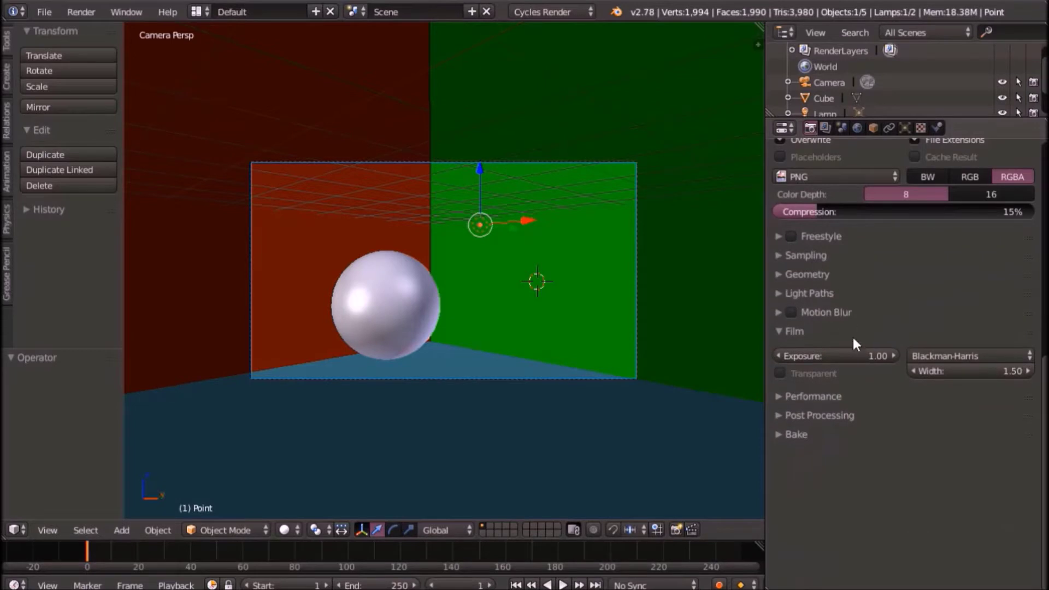
pyautogui.click(812, 293)
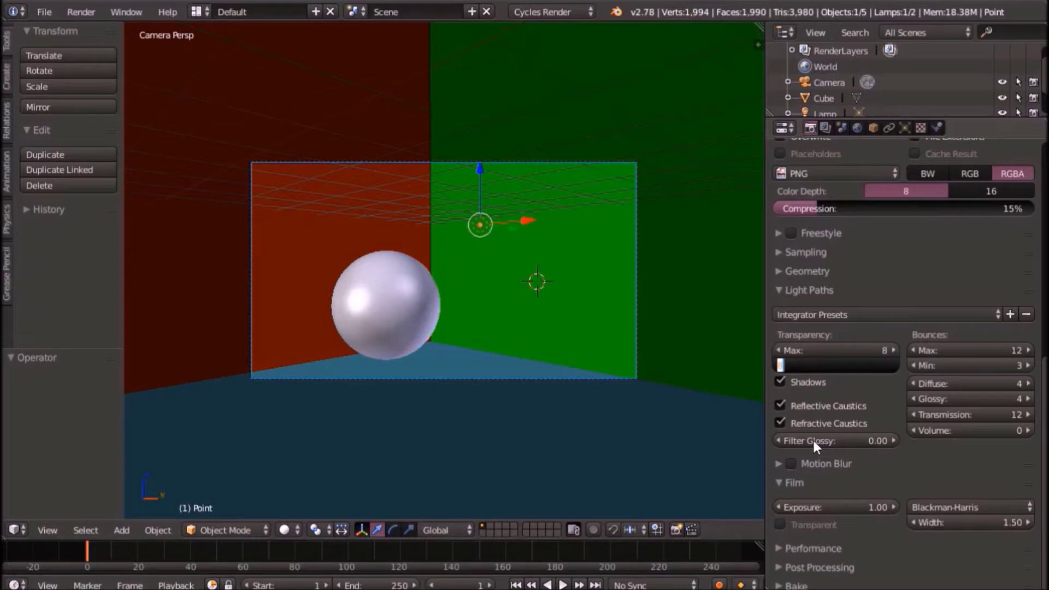
pyautogui.write('4')
pyautogui.press('Return')
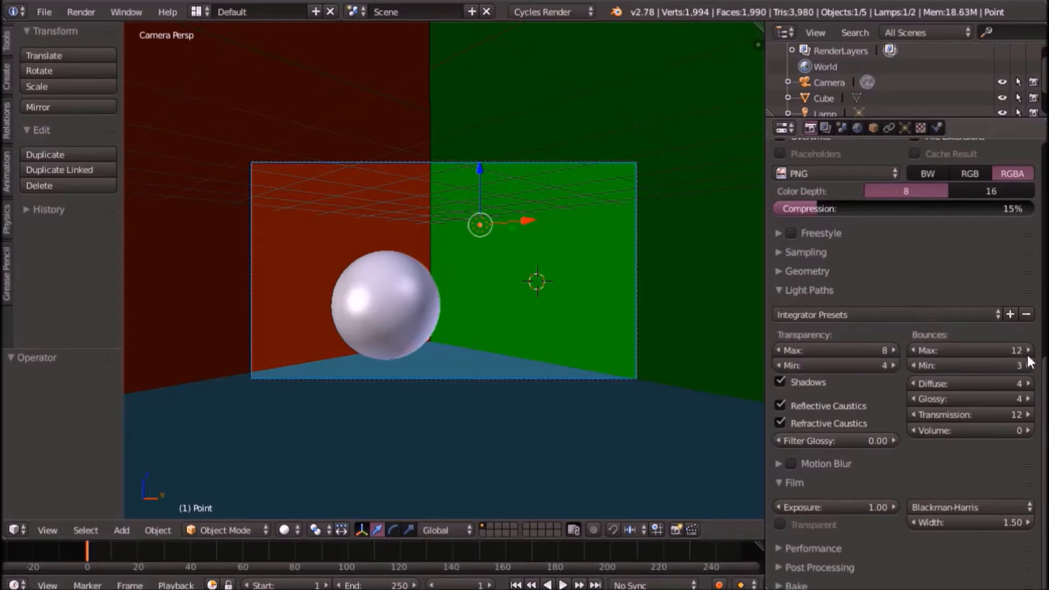
pyautogui.click(993, 353)
pyautogui.write('8')
pyautogui.press('Return')
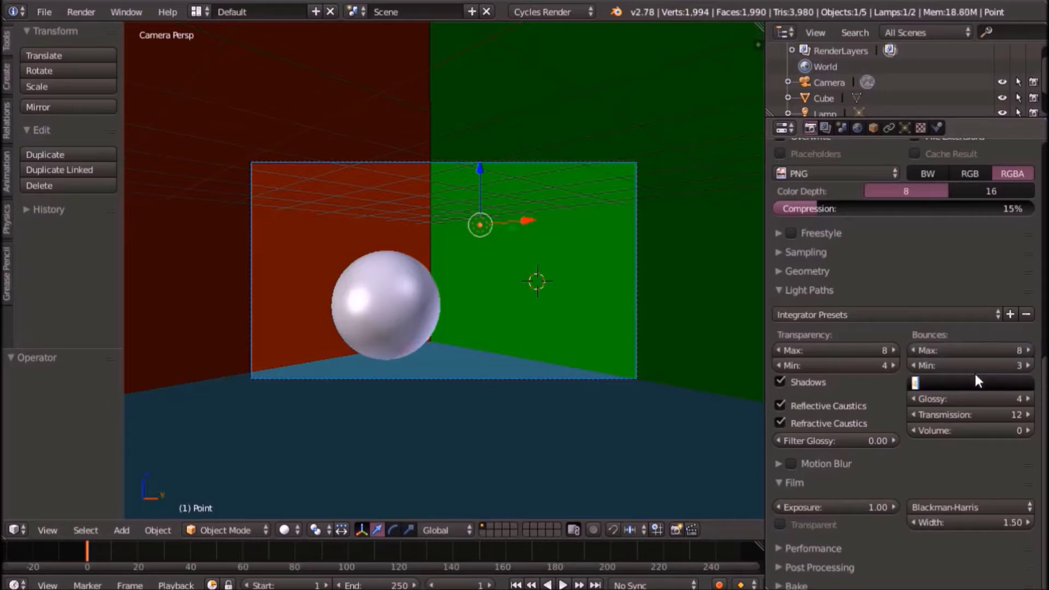
pyautogui.hotkey('ctrl', 'v')
pyautogui.hotkey('ctrl', 'v')
# Set Diffuse bounces 4, Volume bounces 9, Filter Glossy 0.30, and render the scene.
pyautogui.click(946, 384)
pyautogui.write('4')
pyautogui.press('Return')
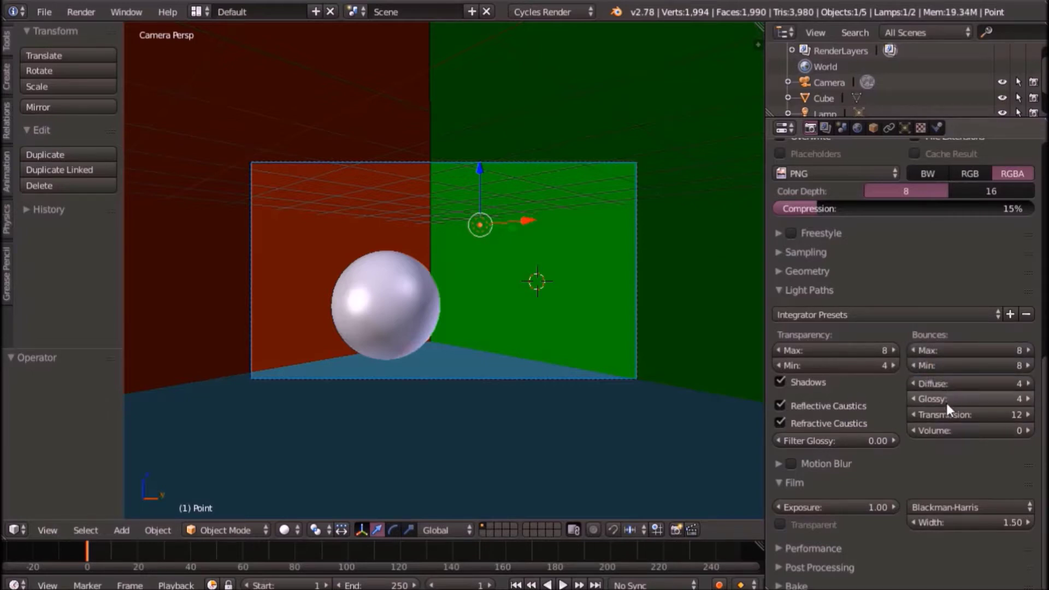
pyautogui.click(942, 430)
pyautogui.write('9')
pyautogui.press('Return')
pyautogui.click(857, 440)
pyautogui.press('BackSpace')
pyautogui.write('3')
pyautogui.press('Return')
pyautogui.scroll(3, 289, 435)
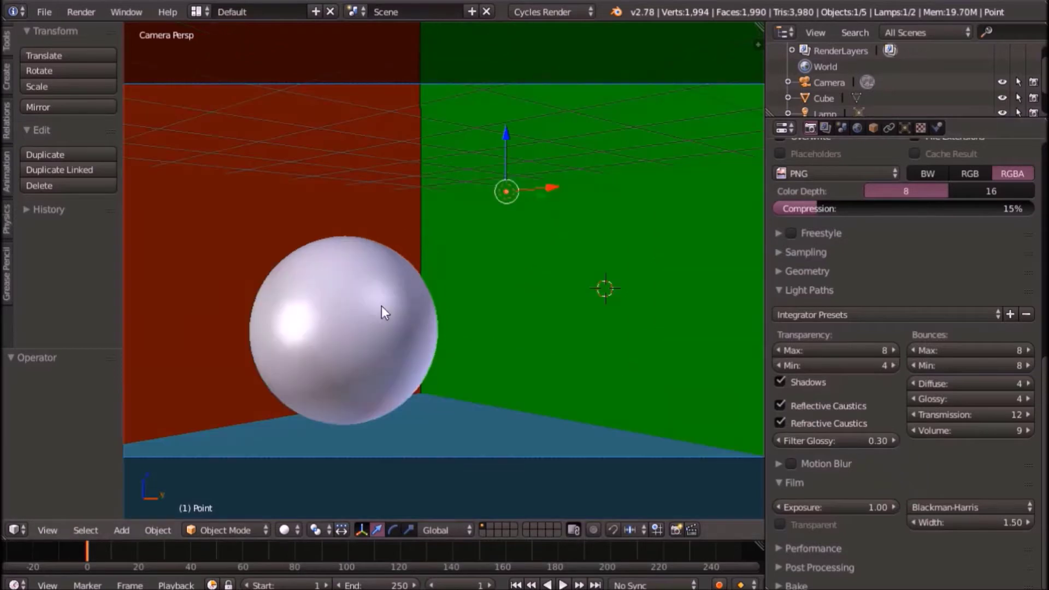
pyautogui.hotkey('shift', 'F10')
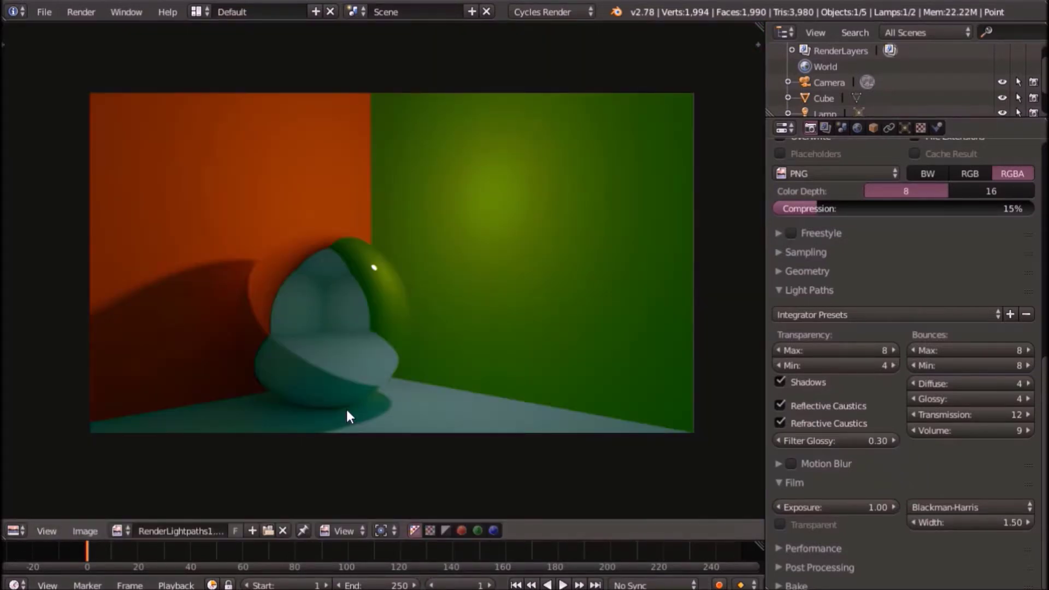
pyautogui.scroll(6, 333, 381)
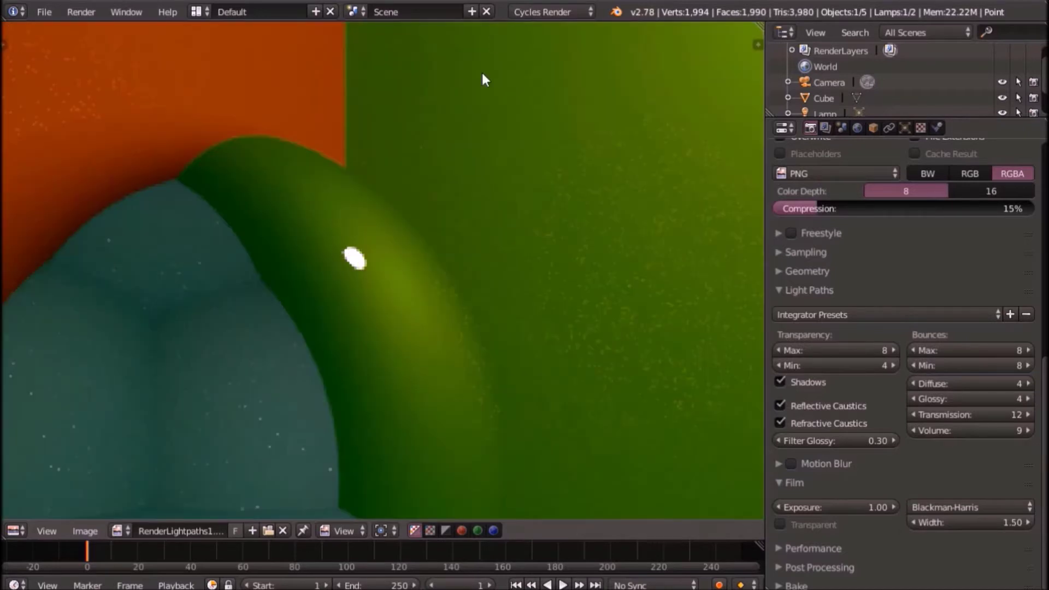
pyautogui.scroll(4, 374, 310)
pyautogui.click(370, 253)
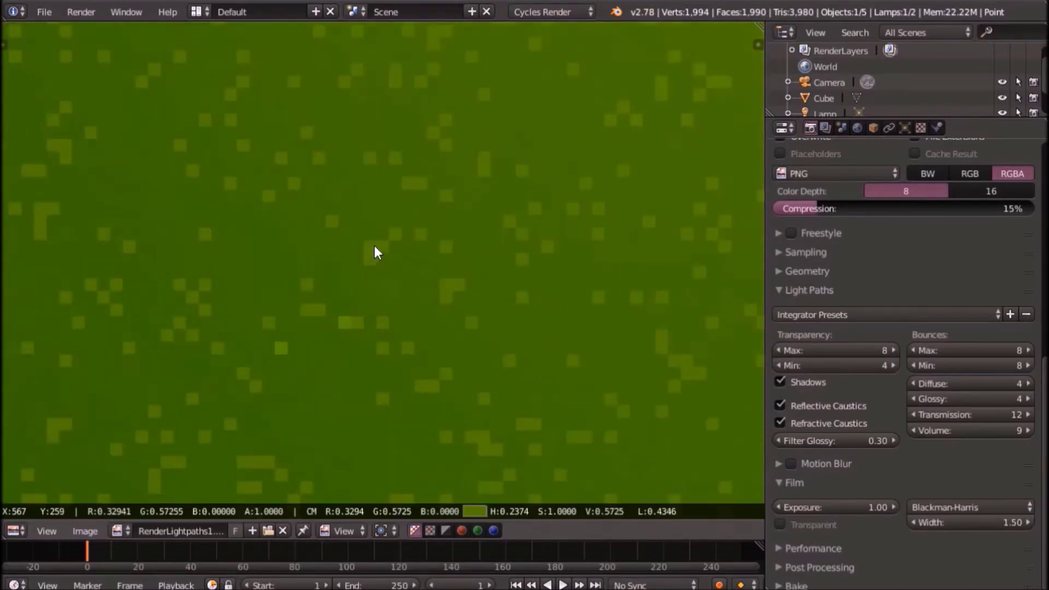
pyautogui.click(452, 290)
pyautogui.scroll(-8, 257, 318)
pyautogui.scroll(-3, 404, 295)
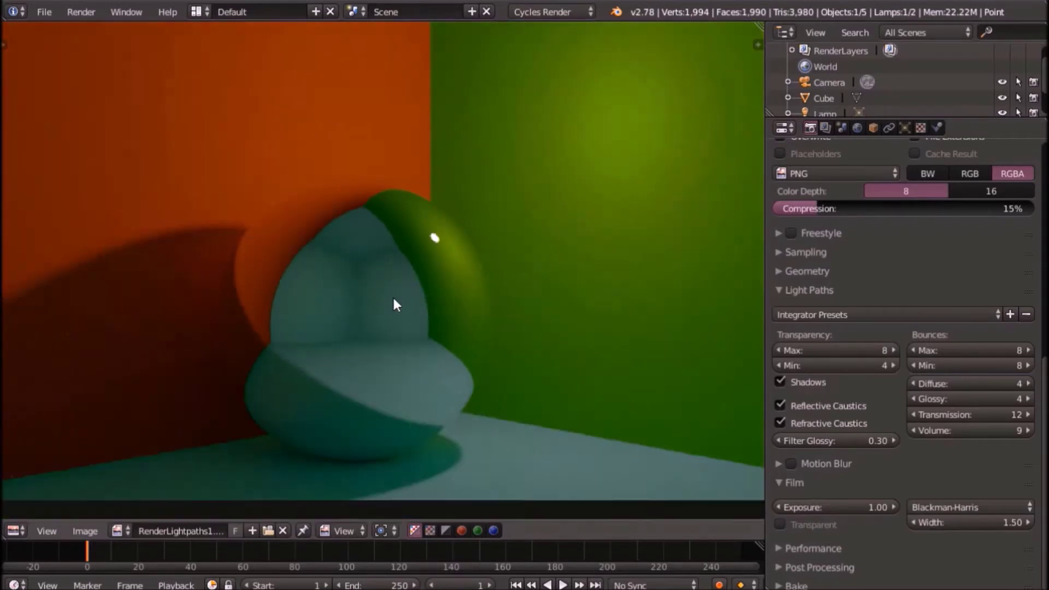
pyautogui.scroll(-1, 385, 303)
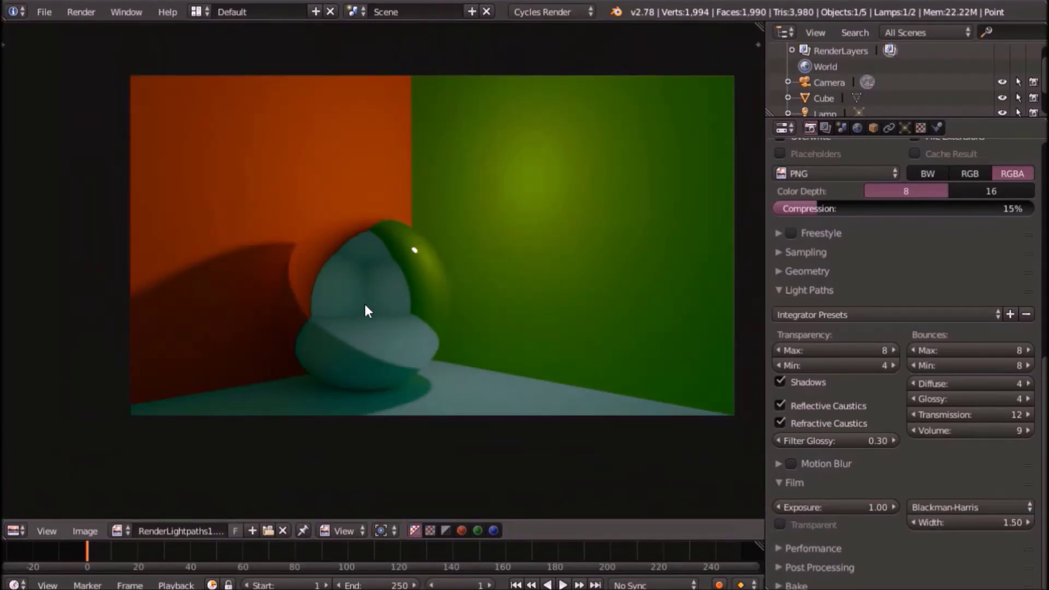
pyautogui.scroll(2, 363, 275)
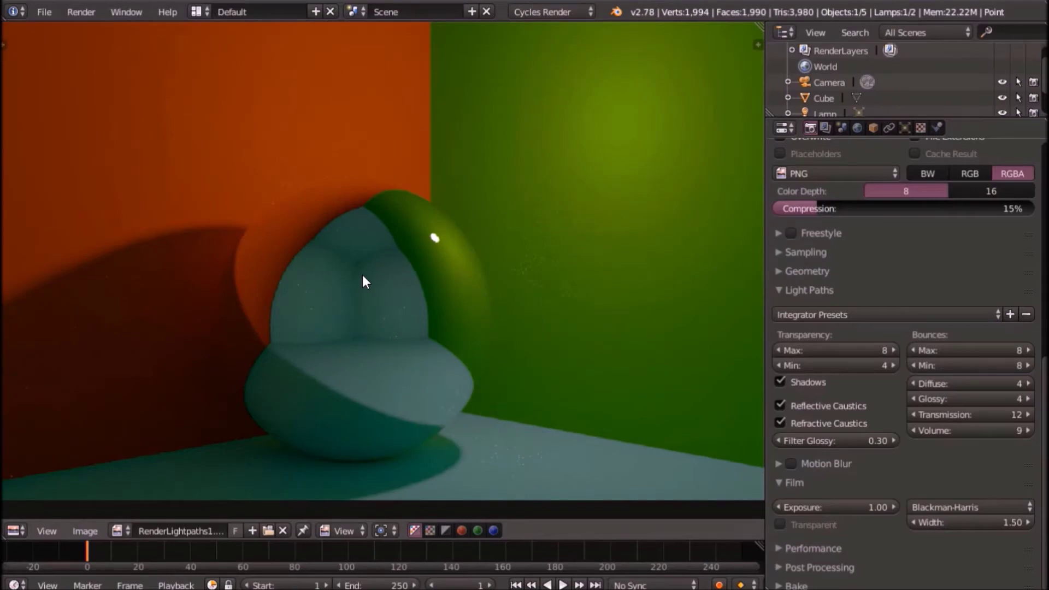
pyautogui.scroll(-2, 362, 282)
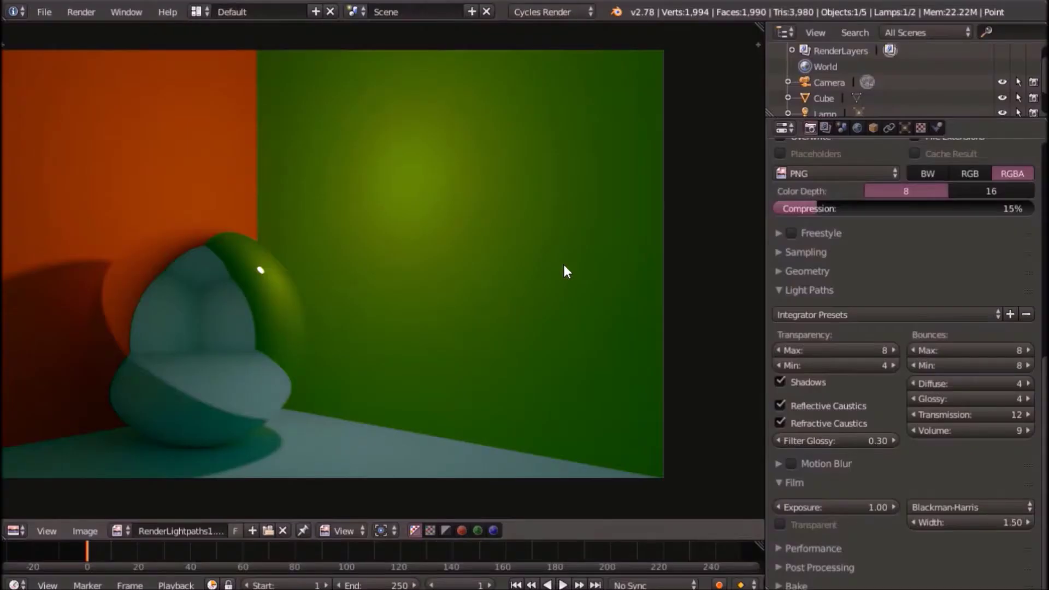
pyautogui.click(905, 128)
# Set the point lamp Size to 0.3 and zoom the render view toward the sphere.
pyautogui.click(836, 291)
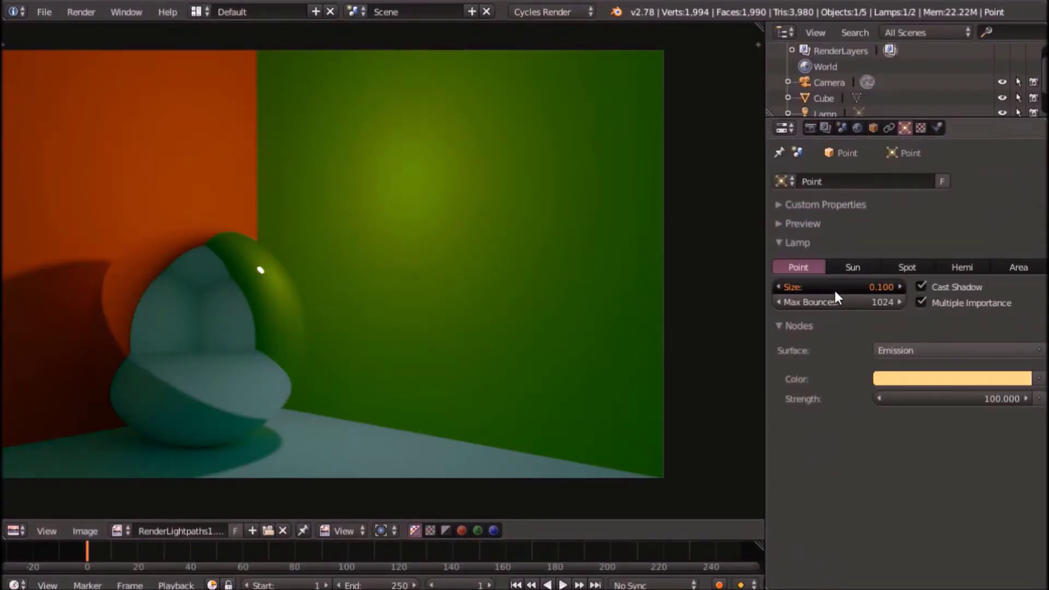
pyautogui.write('.3')
pyautogui.press('Return')
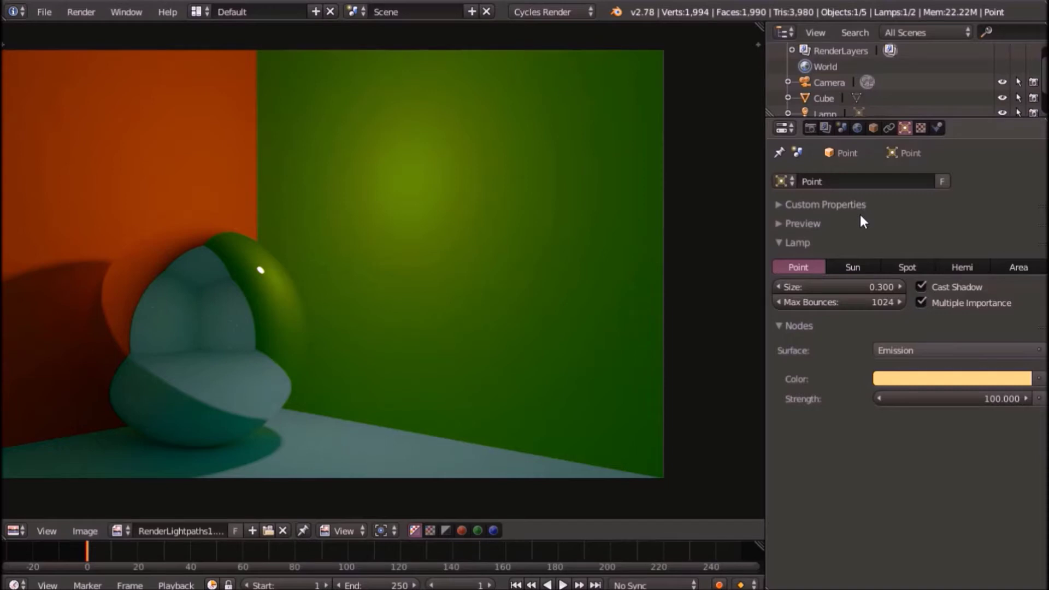
pyautogui.moveTo(356, 237); pyautogui.dragTo(539, 201, button='middle')
pyautogui.scroll(5, 241, 129)
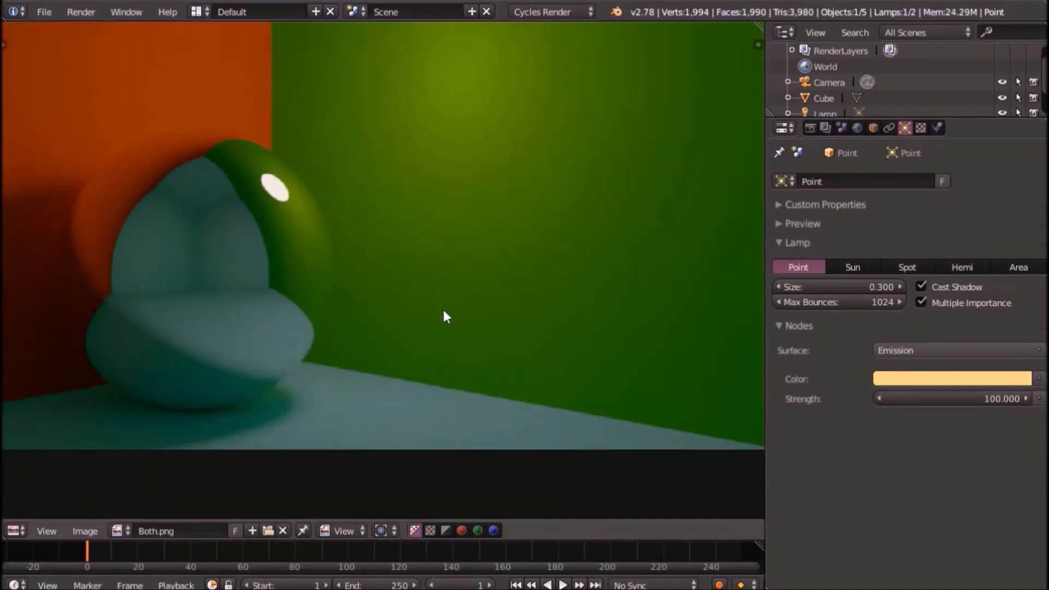
# Zoom into Both.png and sample pixel colours across the sphere to check noise.
pyautogui.scroll(-2, 474, 326)
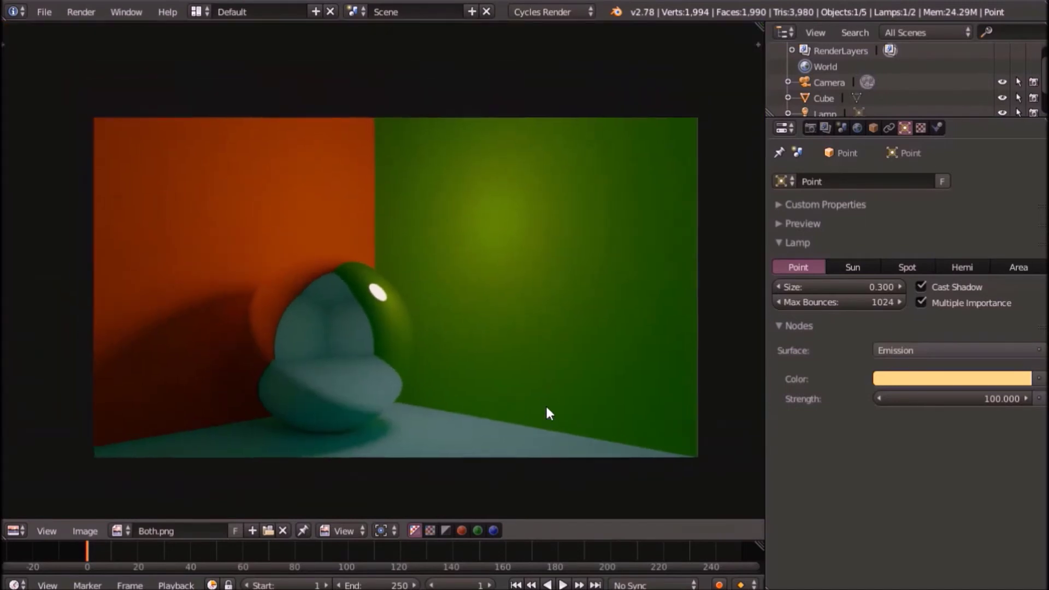
pyautogui.scroll(6, 549, 414)
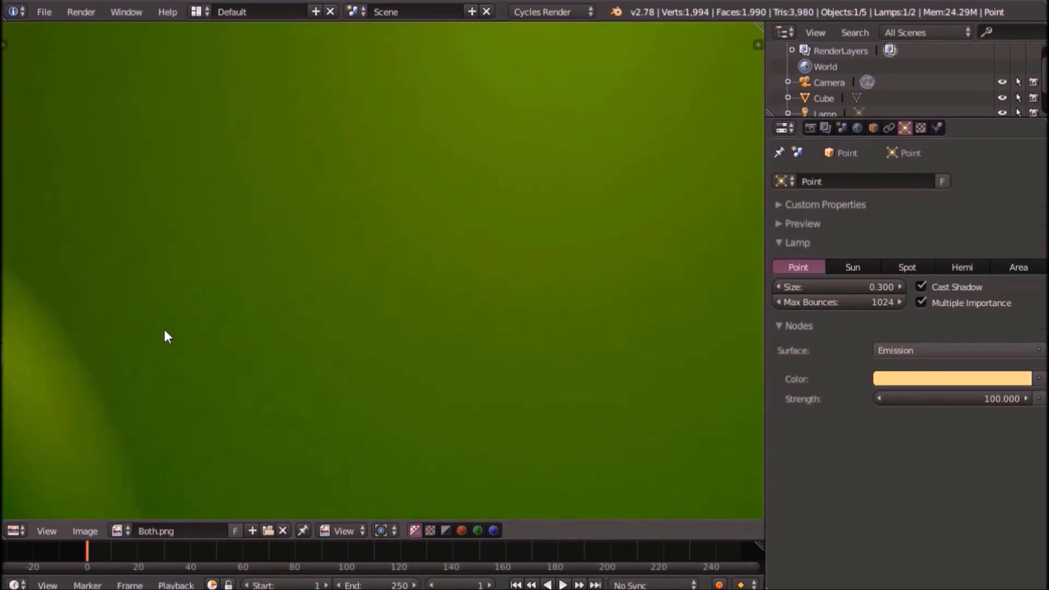
pyautogui.scroll(-5, 168, 336)
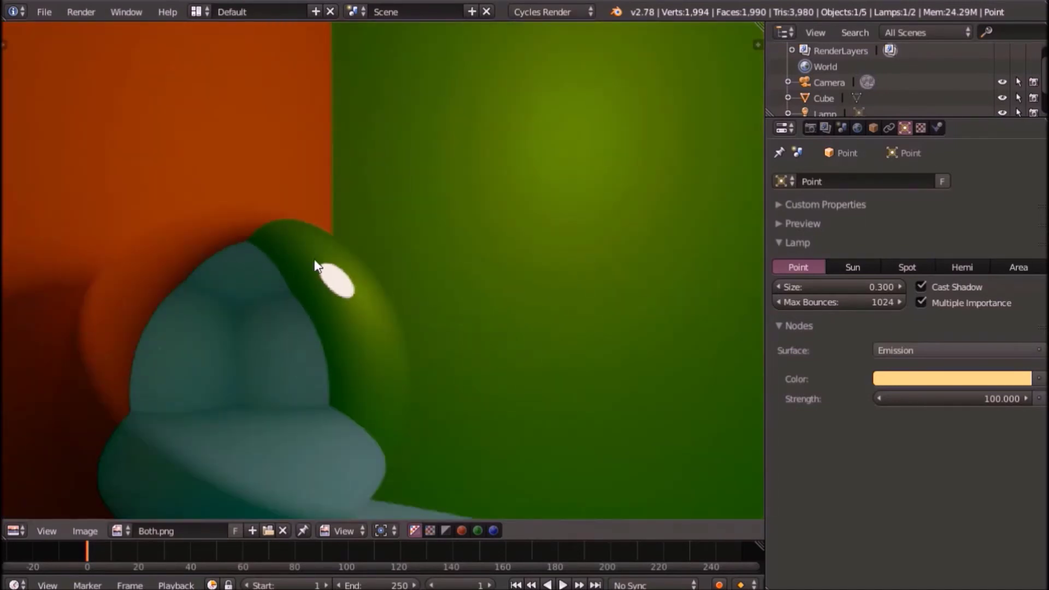
pyautogui.click(346, 287)
pyautogui.moveTo(345, 286)
pyautogui.mouseDown()
pyautogui.moveTo(343, 298)
pyautogui.moveTo(315, 268)
pyautogui.moveTo(339, 254)
pyautogui.moveTo(343, 303)
pyautogui.mouseUp()
pyautogui.scroll(-3, 341, 296)
pyautogui.scroll(1, 345, 302)
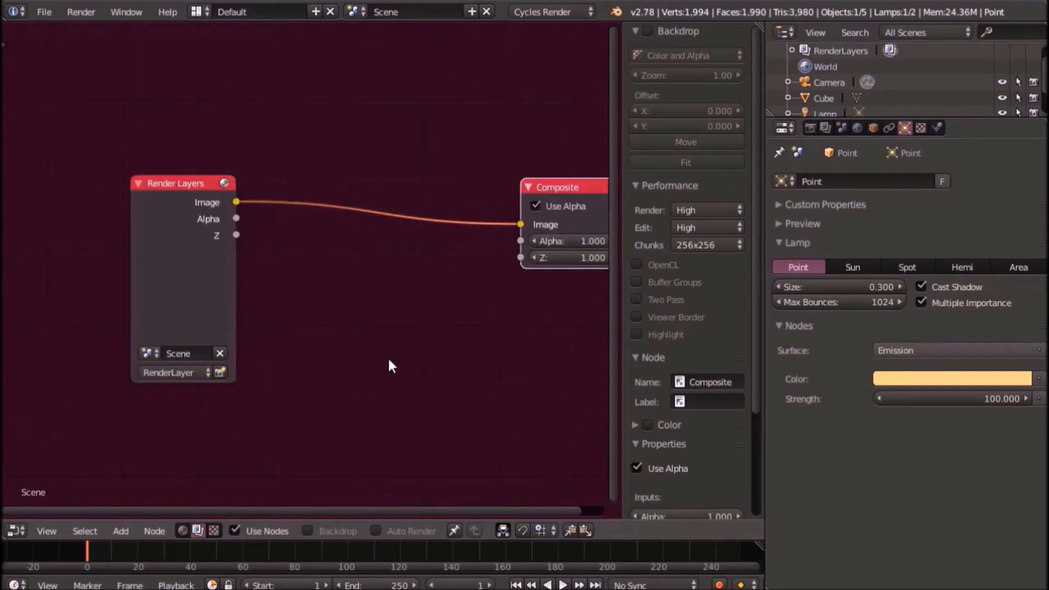
# Add a Despeckle node onto the Render Layers–Composite link and view the render.
pyautogui.click(16, 531)
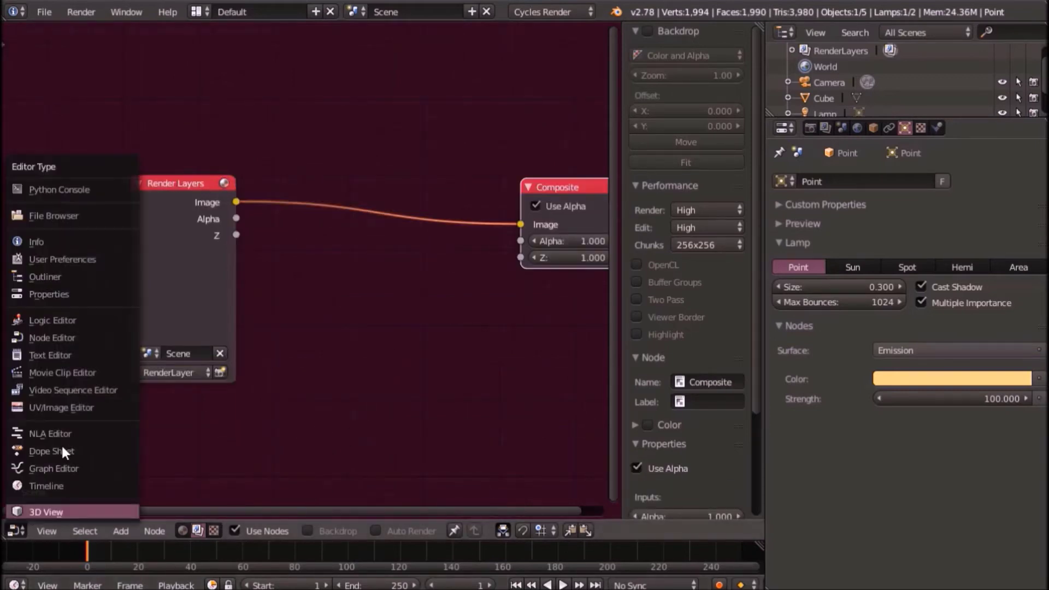
pyautogui.hotkey('shift', 'a')
pyautogui.click(329, 310)
pyautogui.write('des')
pyautogui.press('Return')
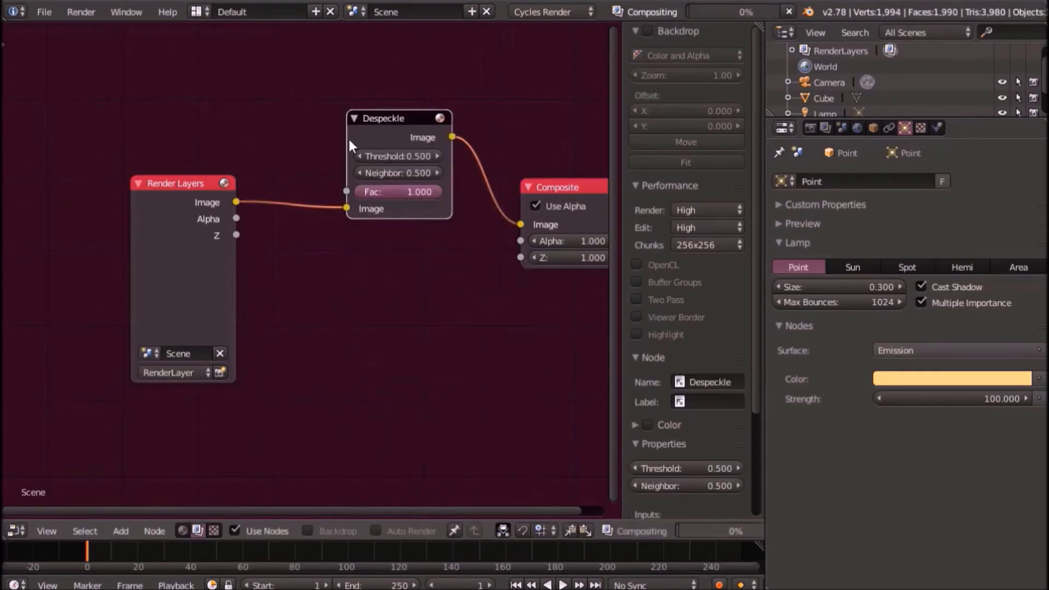
pyautogui.scroll(-2, 297, 437)
pyautogui.scroll(5, 281, 276)
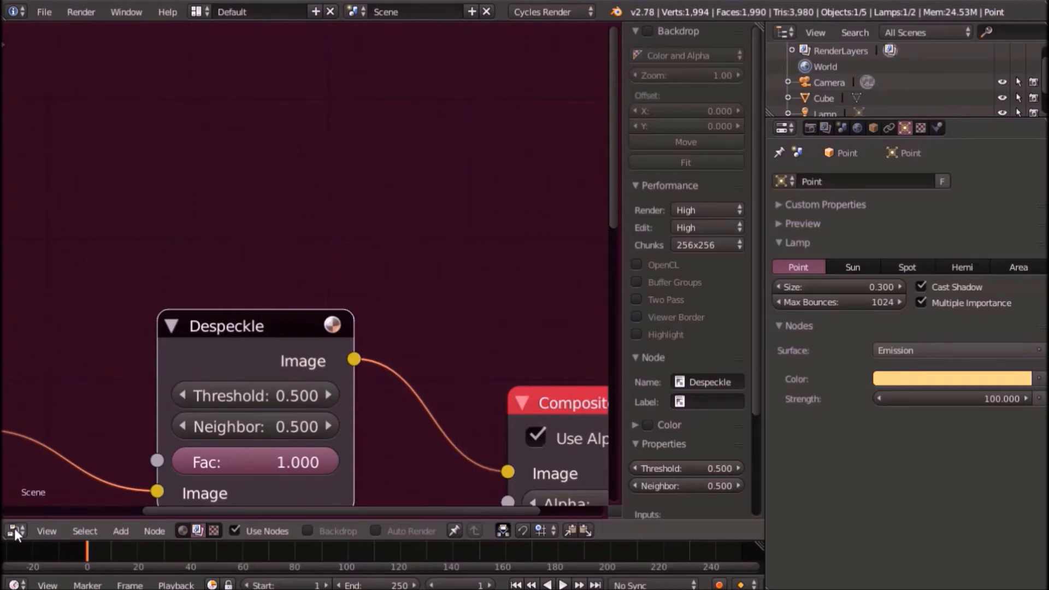
pyautogui.hotkey('shift', 'F10')
pyautogui.scroll(5, 729, 280)
pyautogui.scroll(-3, 689, 317)
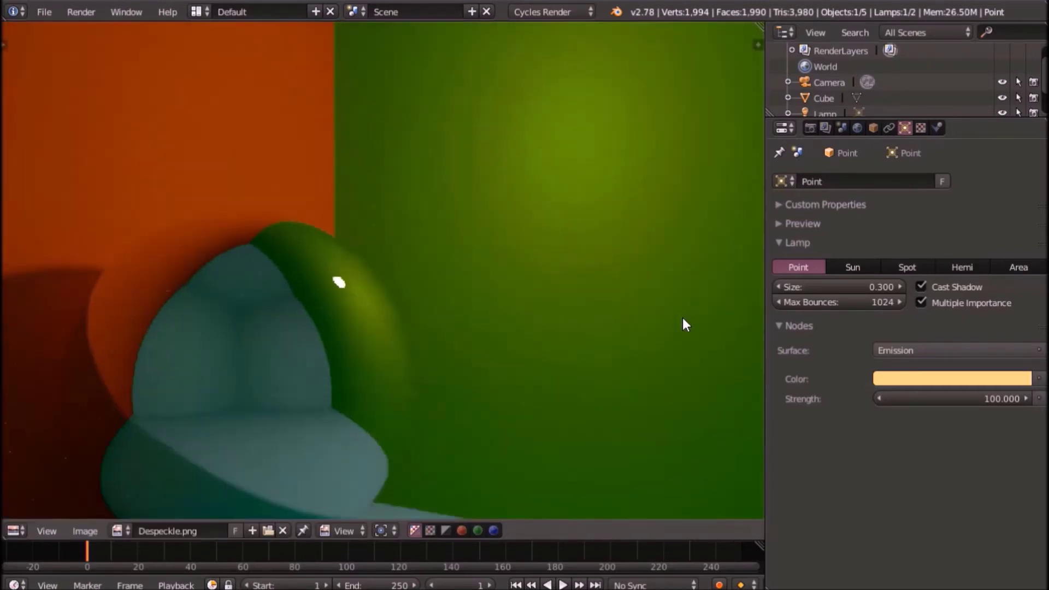
pyautogui.scroll(7, 508, 334)
pyautogui.scroll(2, 358, 318)
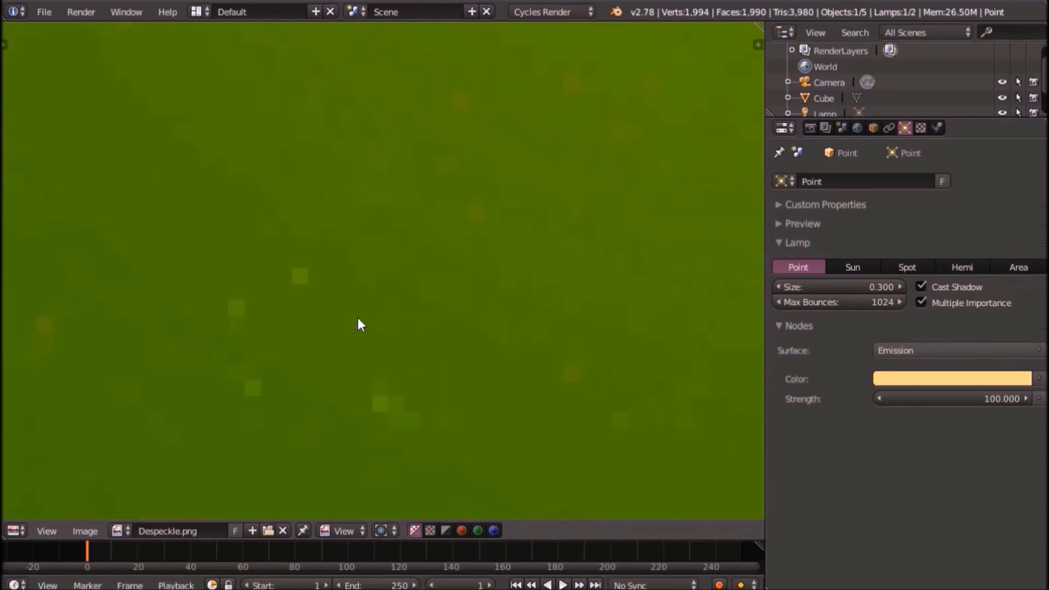
pyautogui.moveTo(296, 290); pyautogui.dragTo(325, 410)
pyautogui.scroll(-5, 326, 408)
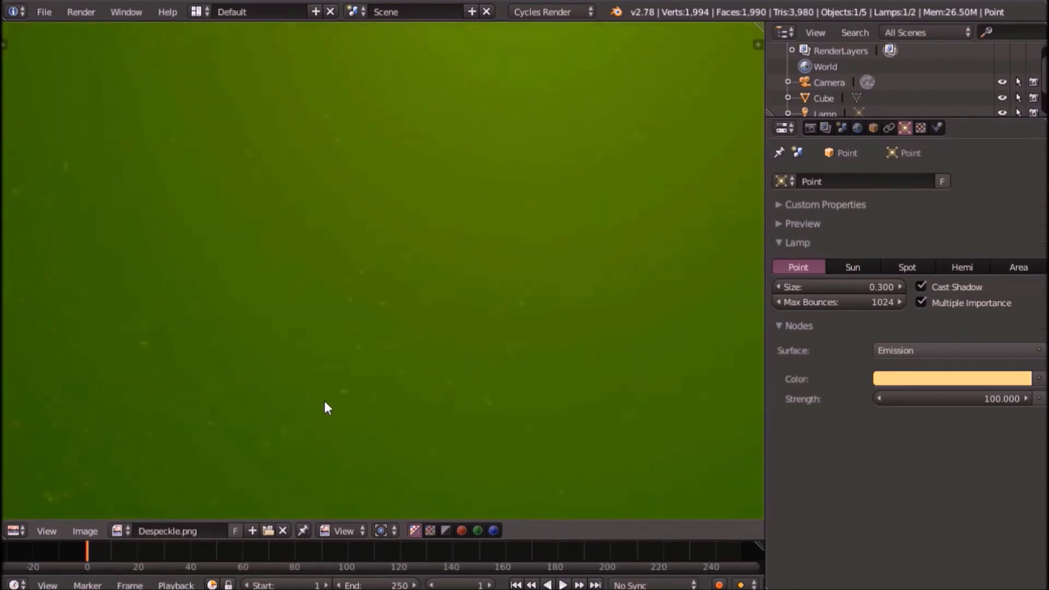
pyautogui.scroll(-7, 462, 383)
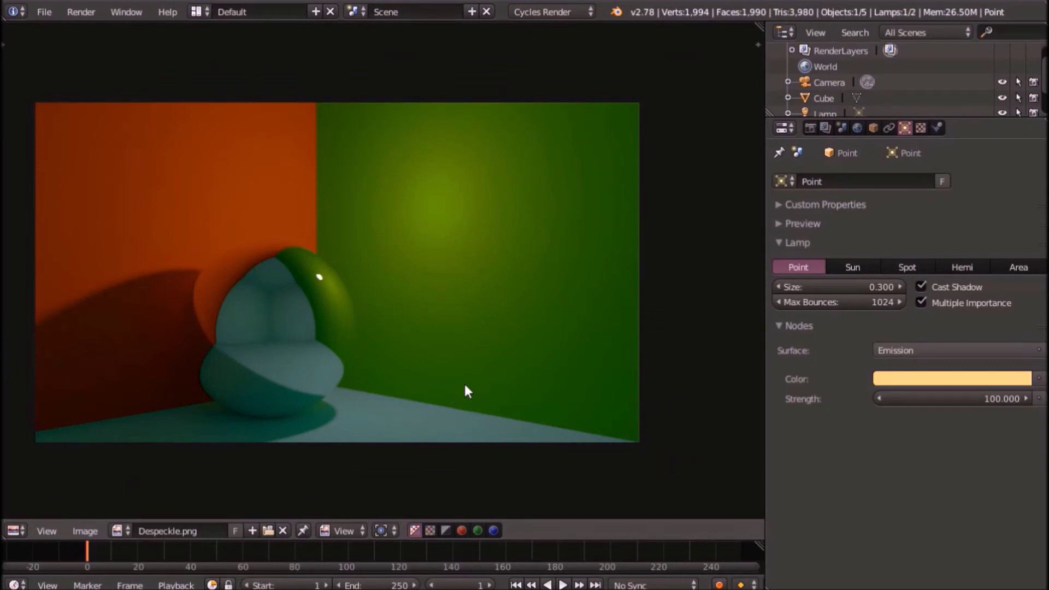
pyautogui.scroll(6, 459, 377)
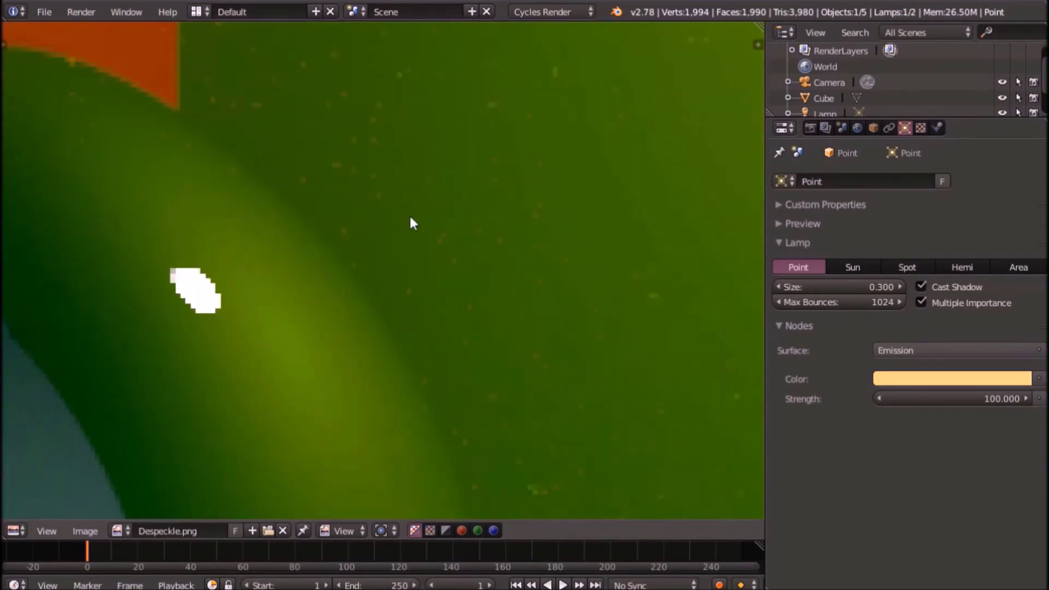
pyautogui.scroll(-9, 478, 331)
pyautogui.scroll(6, 441, 327)
pyautogui.scroll(-7, 448, 355)
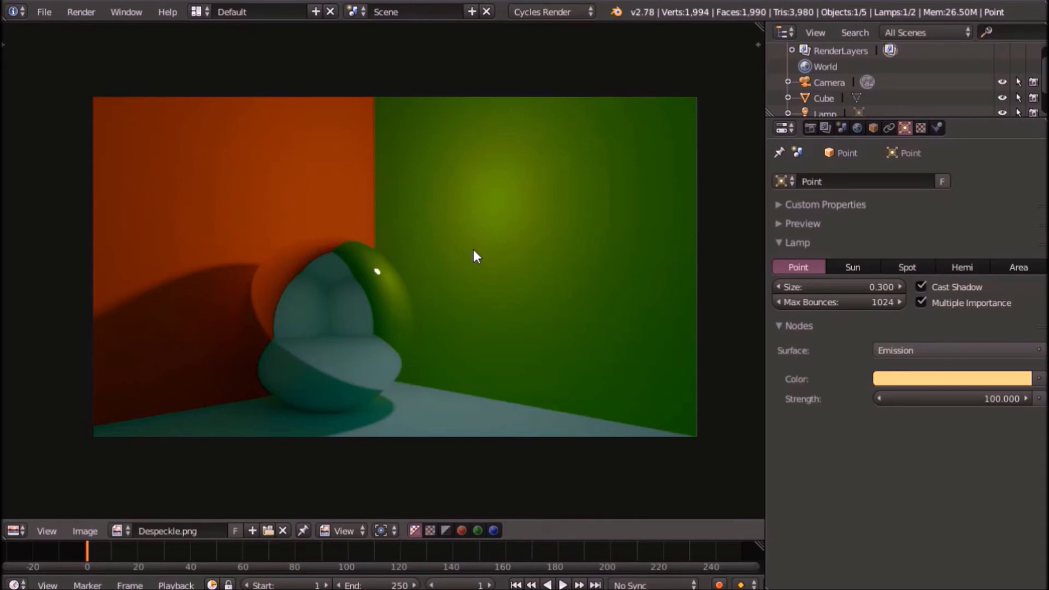
pyautogui.scroll(6, 379, 288)
pyautogui.scroll(-6, 375, 273)
pyautogui.scroll(-3, 374, 266)
pyautogui.scroll(4, 308, 237)
pyautogui.scroll(-2, 389, 238)
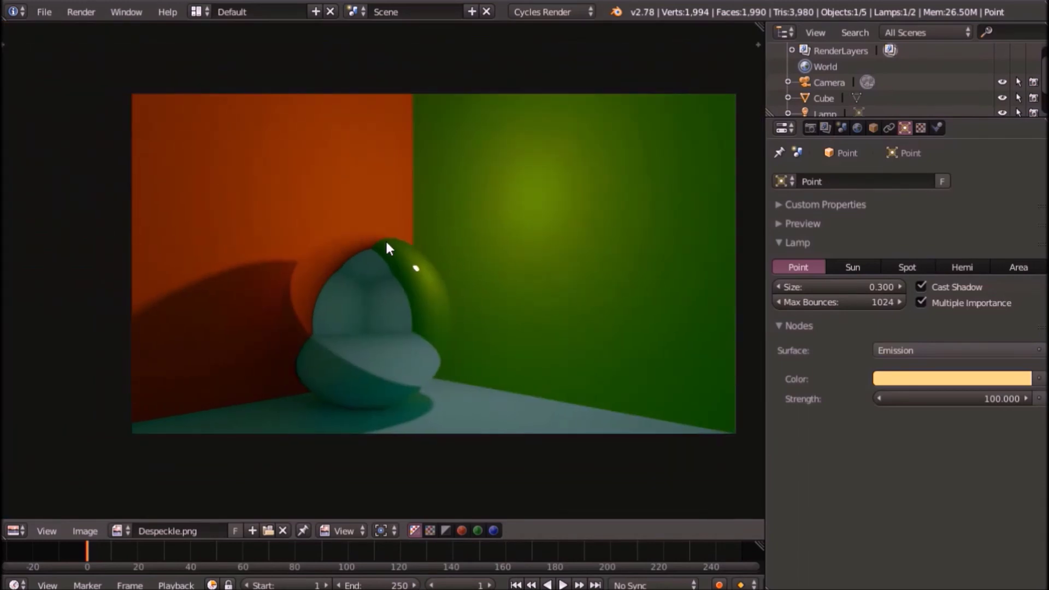
pyautogui.moveTo(387, 243); pyautogui.dragTo(349, 245, button='middle')
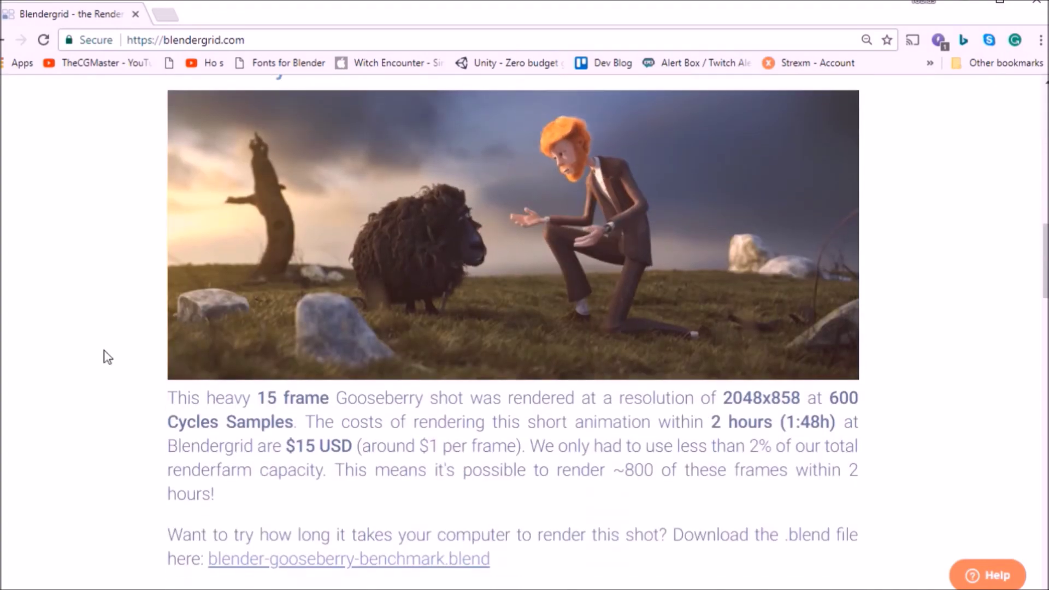
# Scroll down Blendergrid's homepage through the example projects with their resolutions, samples and render costs.
pyautogui.scroll(-2, 103, 355)
pyautogui.scroll(-12, 139, 381)
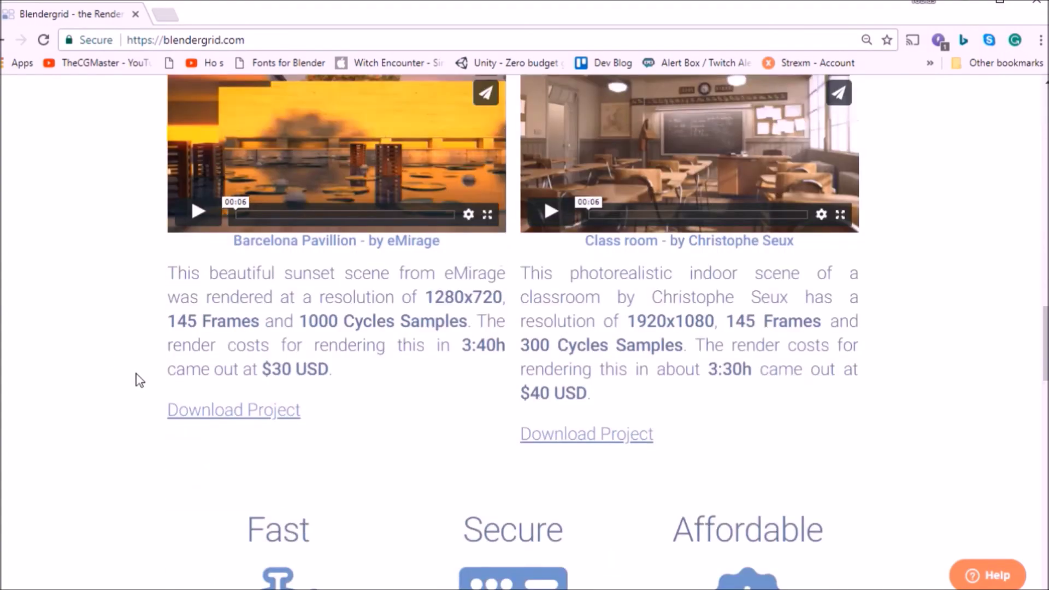